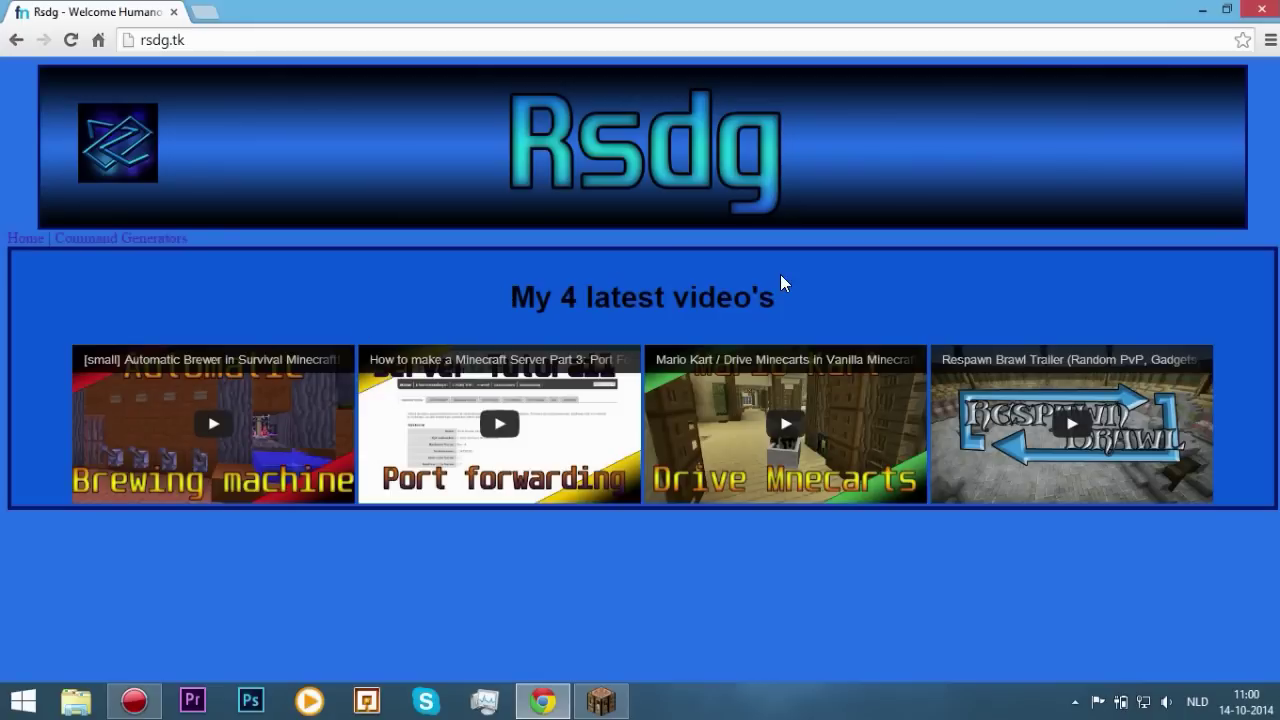
# Step: Open the sign command generator form and scroll through its fields
pyautogui.click(115, 243)
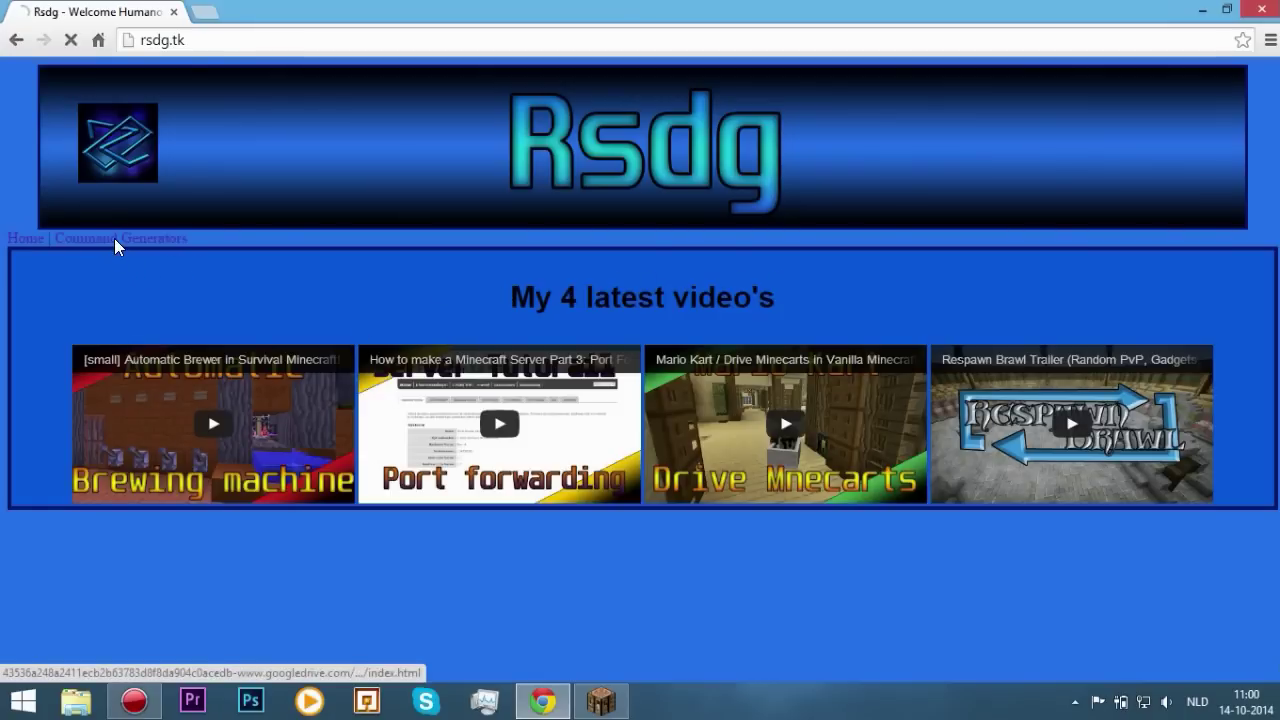
pyautogui.scroll(-2, 265, 262)
pyautogui.scroll(-2, 290, 262)
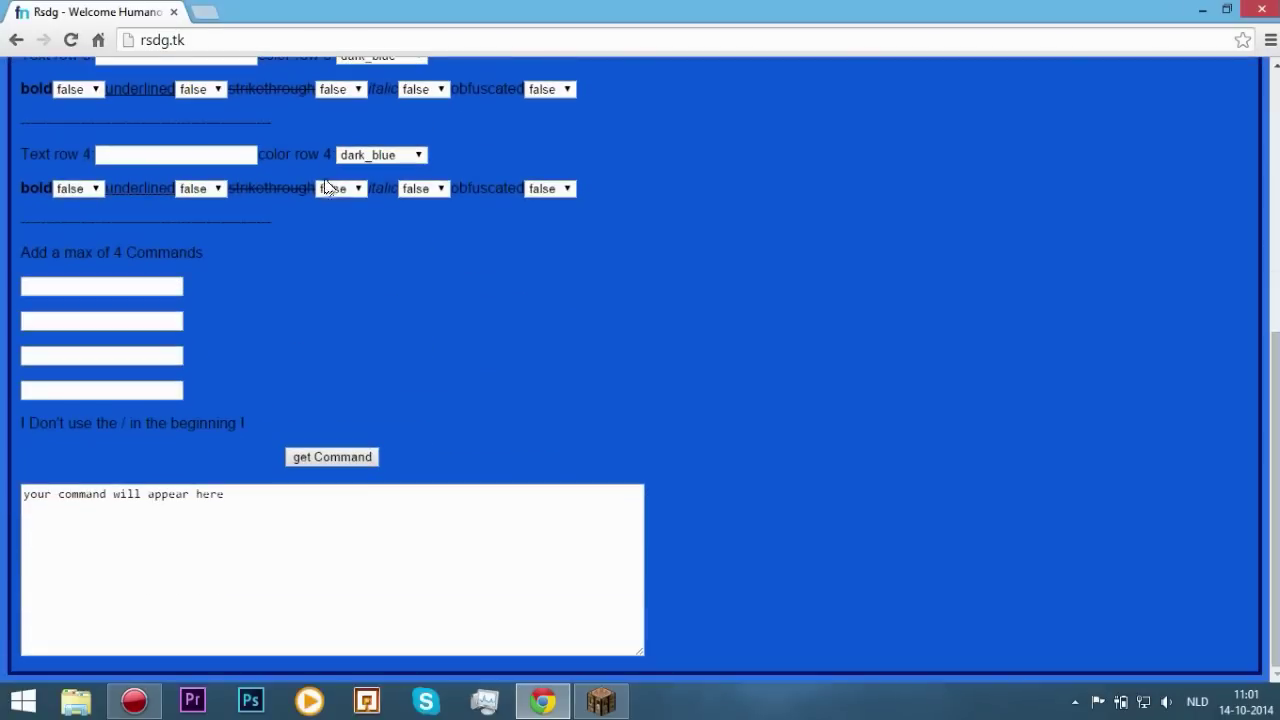
pyautogui.scroll(3, 300, 262)
pyautogui.scroll(2, 312, 262)
pyautogui.scroll(-5, 280, 265)
pyautogui.scroll(2, 240, 300)
pyautogui.scroll(3, 228, 310)
pyautogui.scroll(-5, 154, 275)
pyautogui.scroll(1, 294, 452)
pyautogui.scroll(3, 332, 362)
pyautogui.scroll(1, 280, 320)
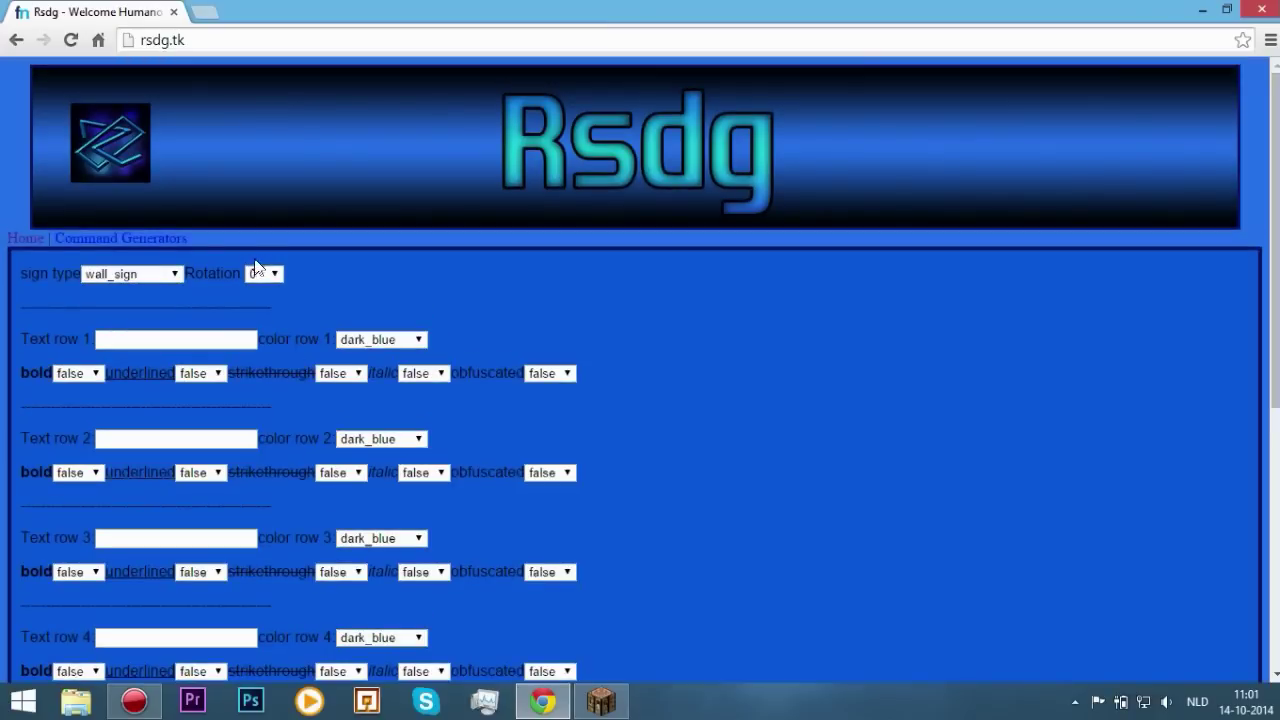
# Step: Look over the sign type and Rotation options, leaving wall_sign and rotation 0
pyautogui.click(172, 272)
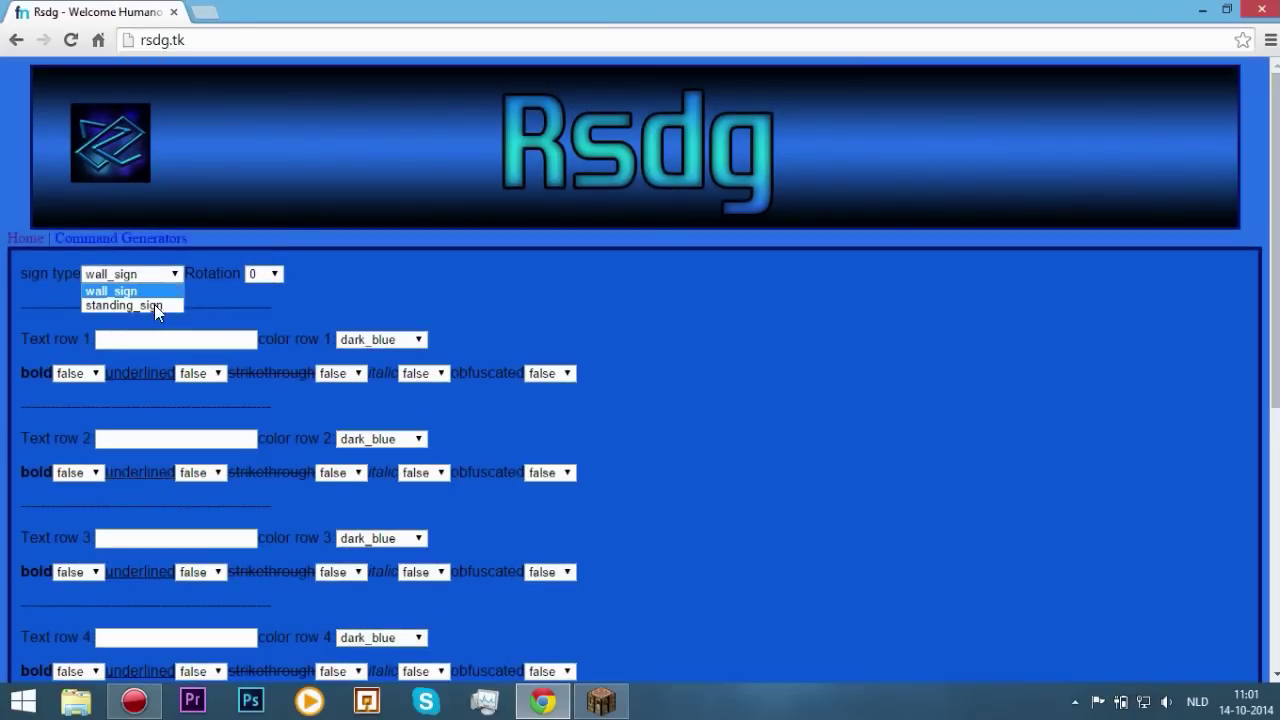
pyautogui.click(148, 289)
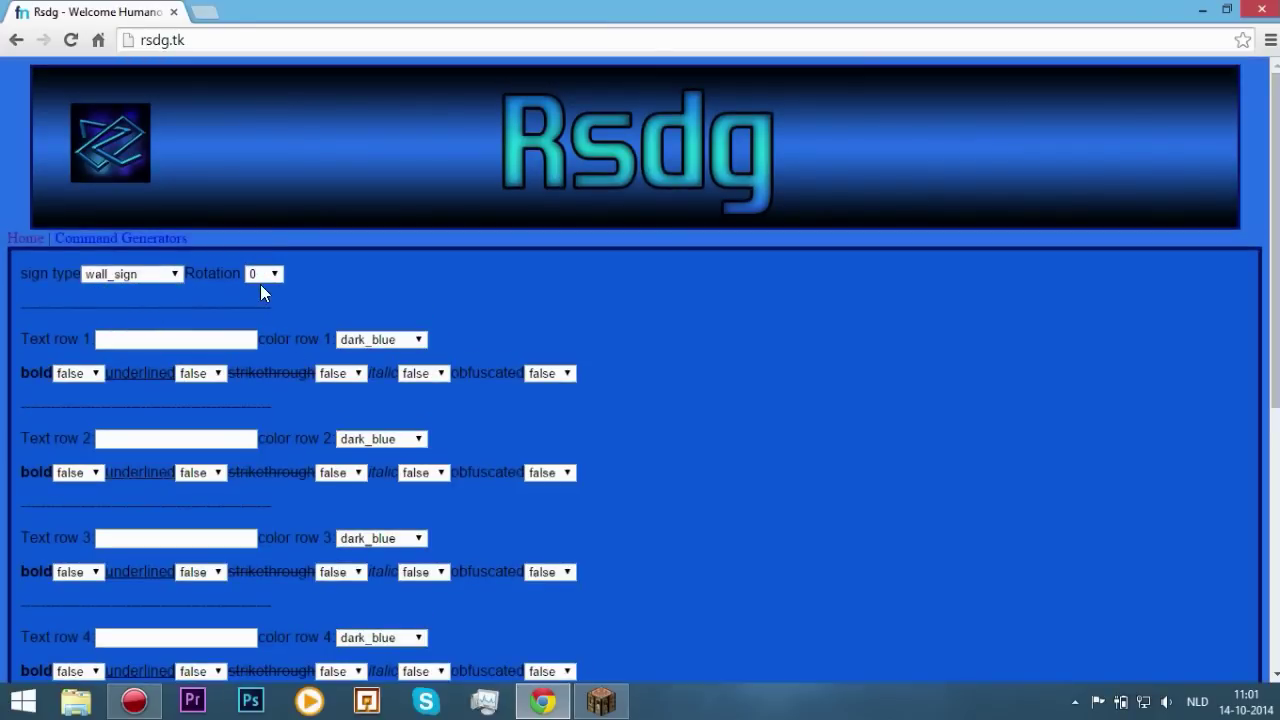
pyautogui.click(268, 275)
pyautogui.click(266, 282)
pyautogui.click(274, 284)
pyautogui.click(166, 276)
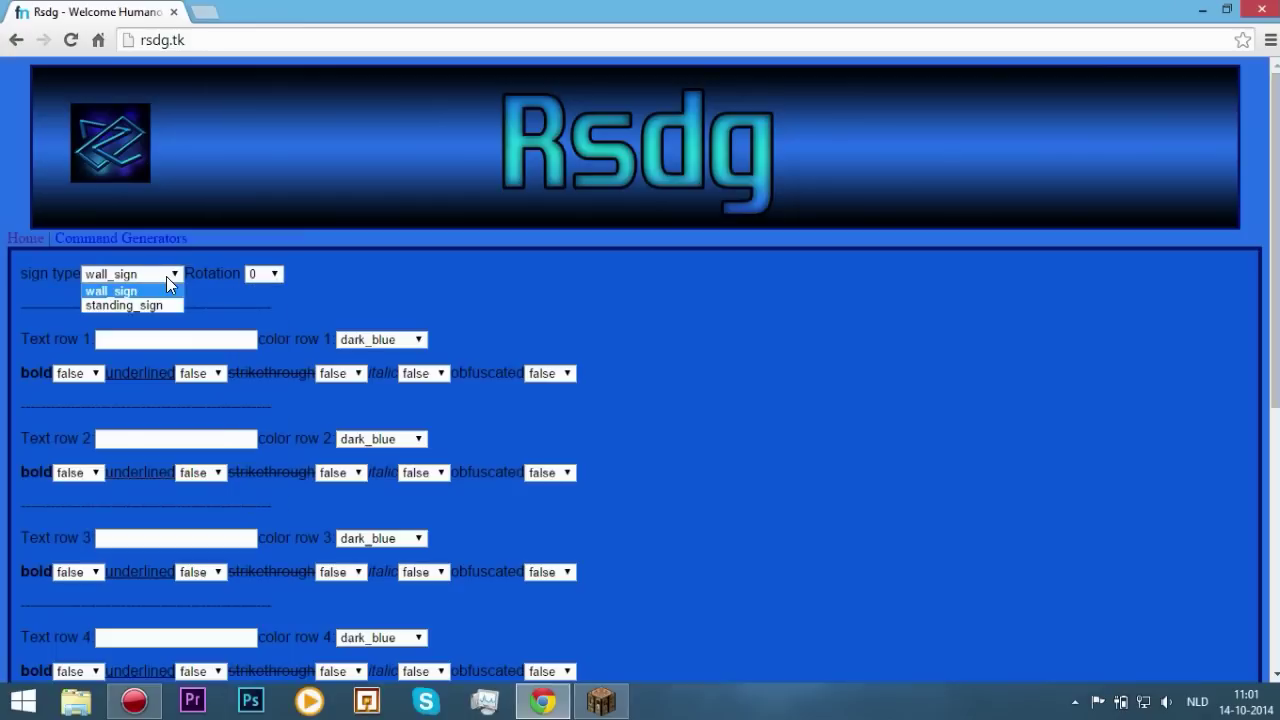
pyautogui.click(166, 276)
pyautogui.click(260, 279)
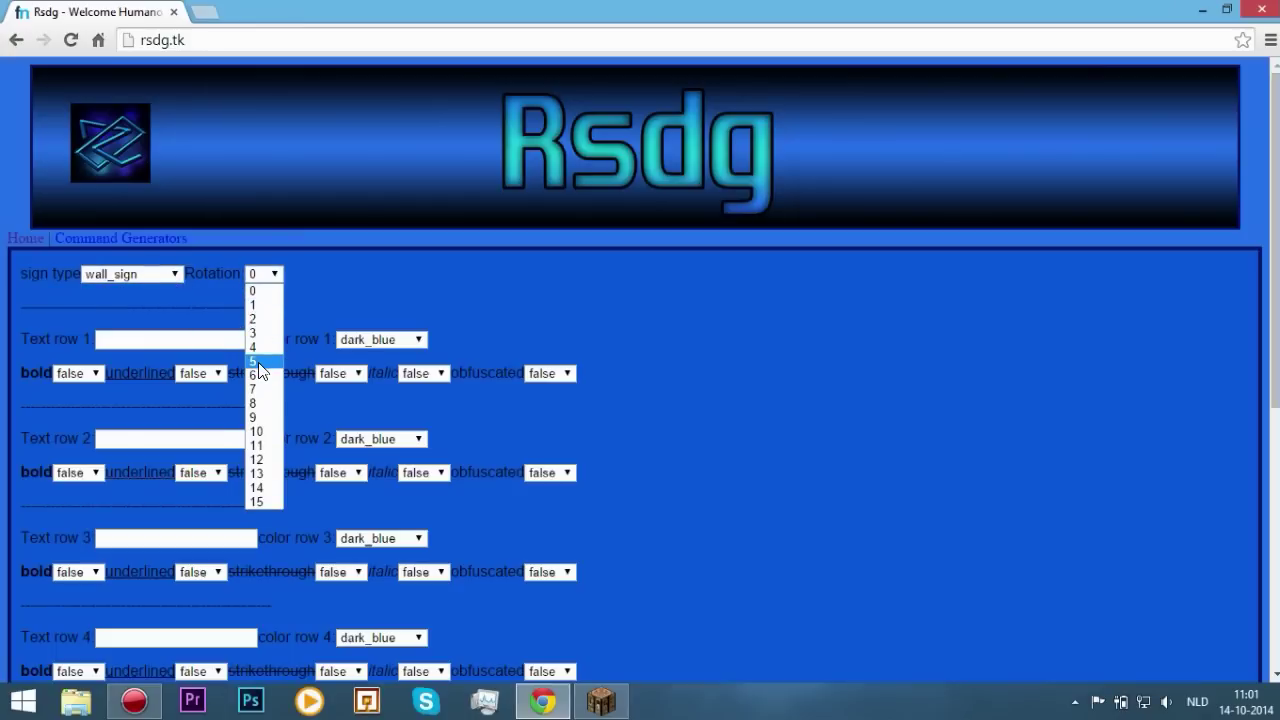
pyautogui.click(166, 274)
pyautogui.click(110, 288)
pyautogui.click(260, 276)
pyautogui.click(258, 289)
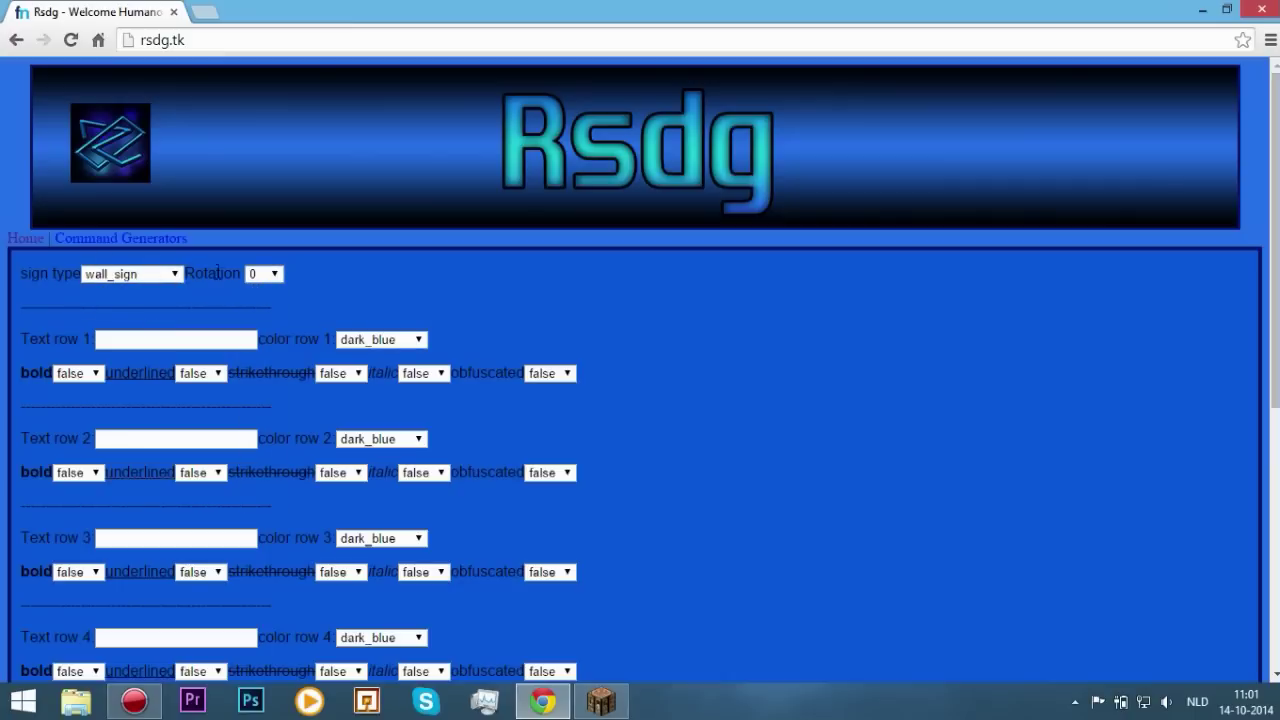
# Step: Set rotation to 2 and make row 1 'JSON' dark_gray, bold and underlined
pyautogui.click(258, 274)
pyautogui.click(260, 316)
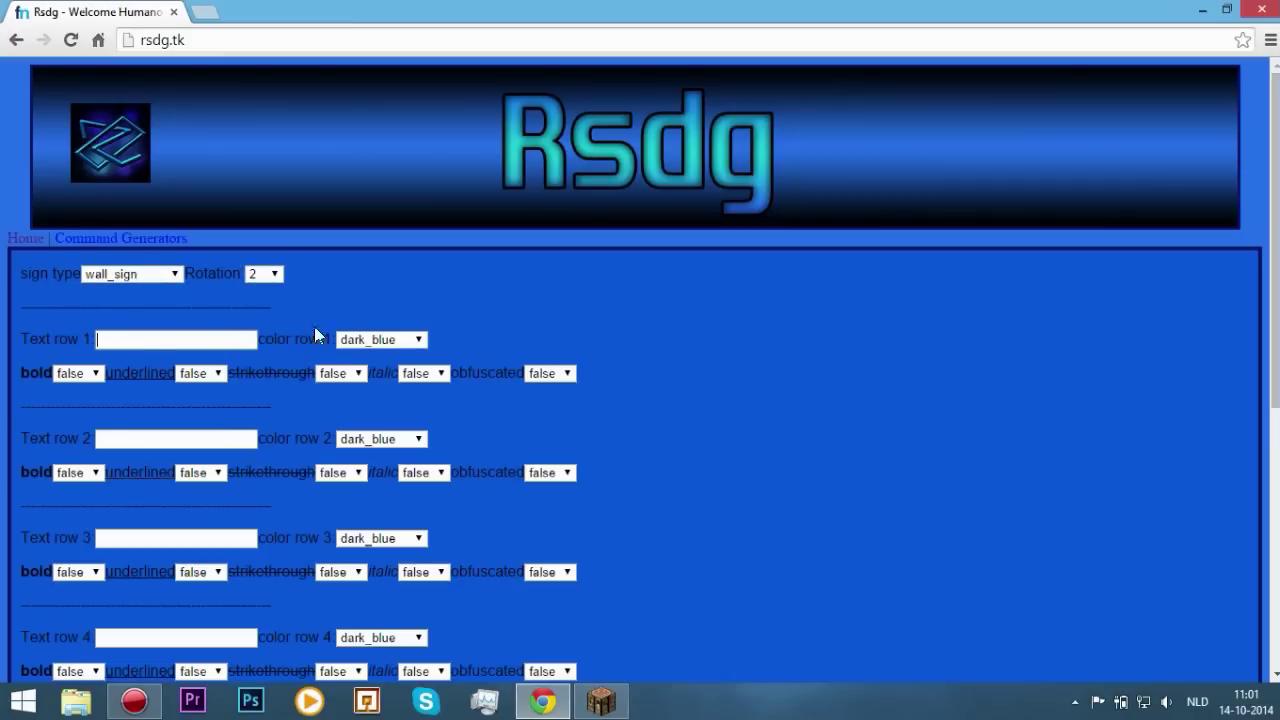
pyautogui.write('JSON')
pyautogui.click(372, 339)
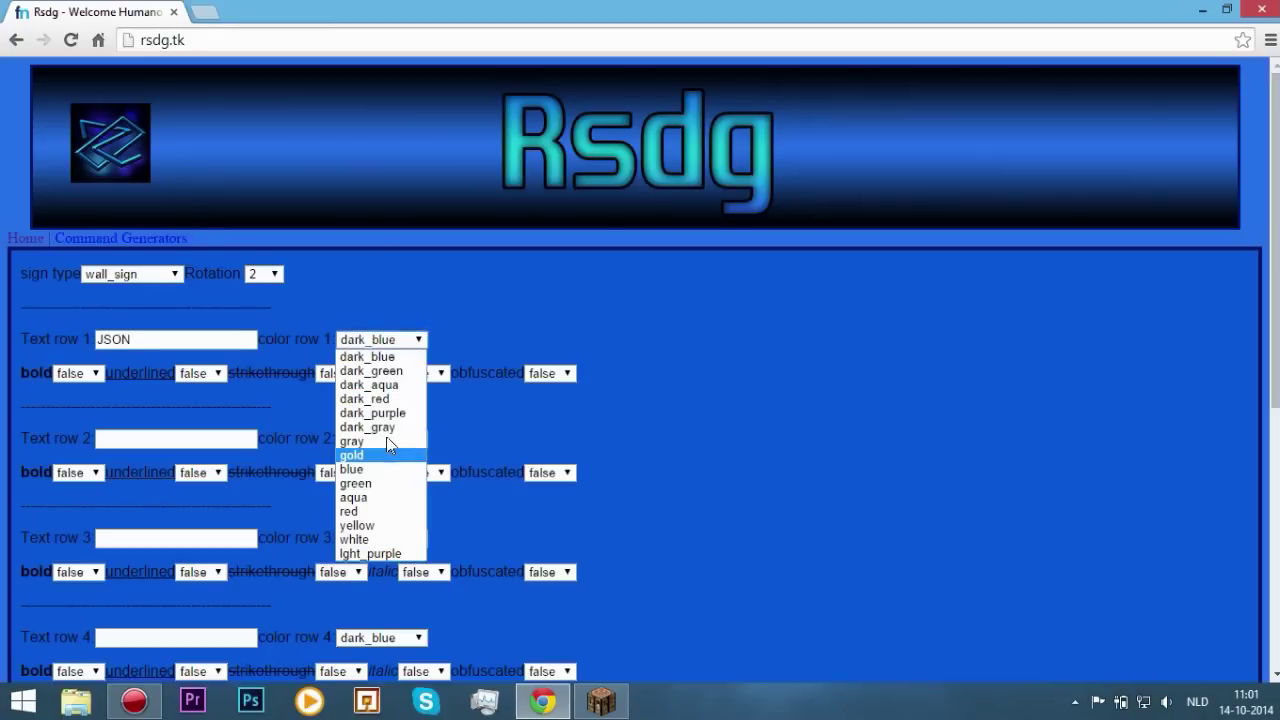
pyautogui.click(386, 428)
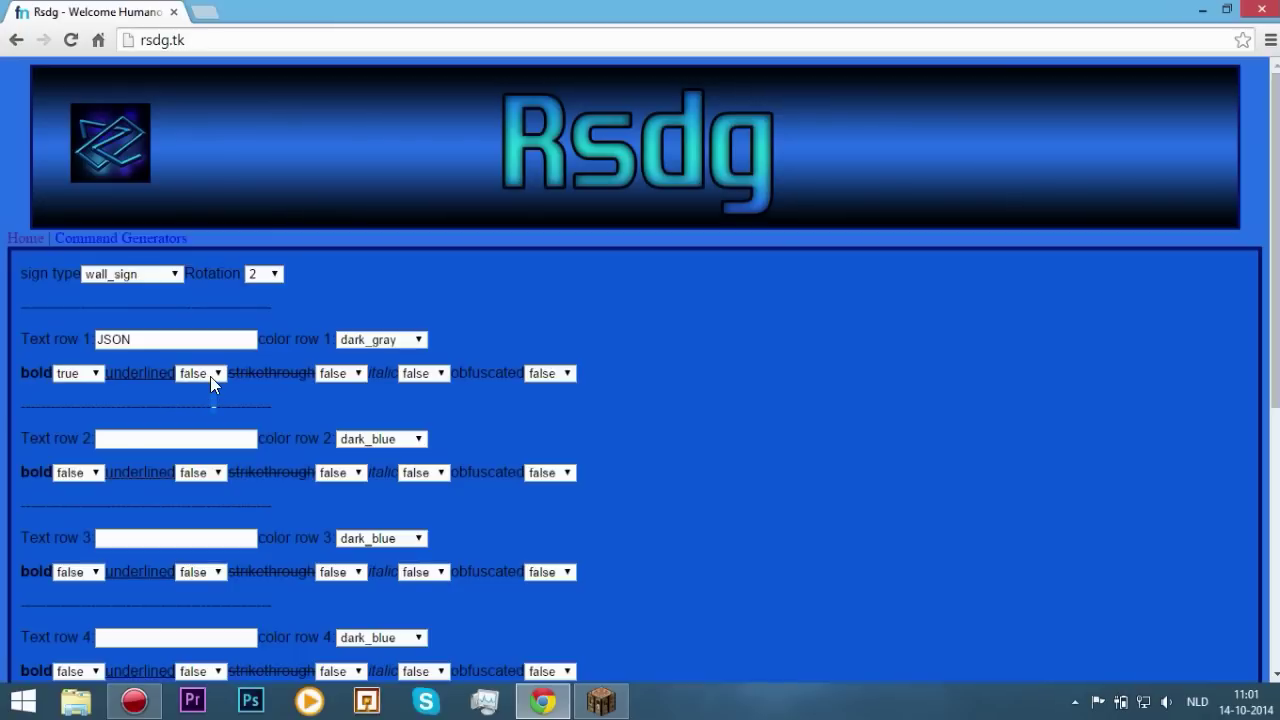
pyautogui.click(208, 405)
# Step: Make row 2 read 'Sign' in blue italic text
pyautogui.click(200, 438)
pyautogui.write('ign')
pyautogui.click(406, 438)
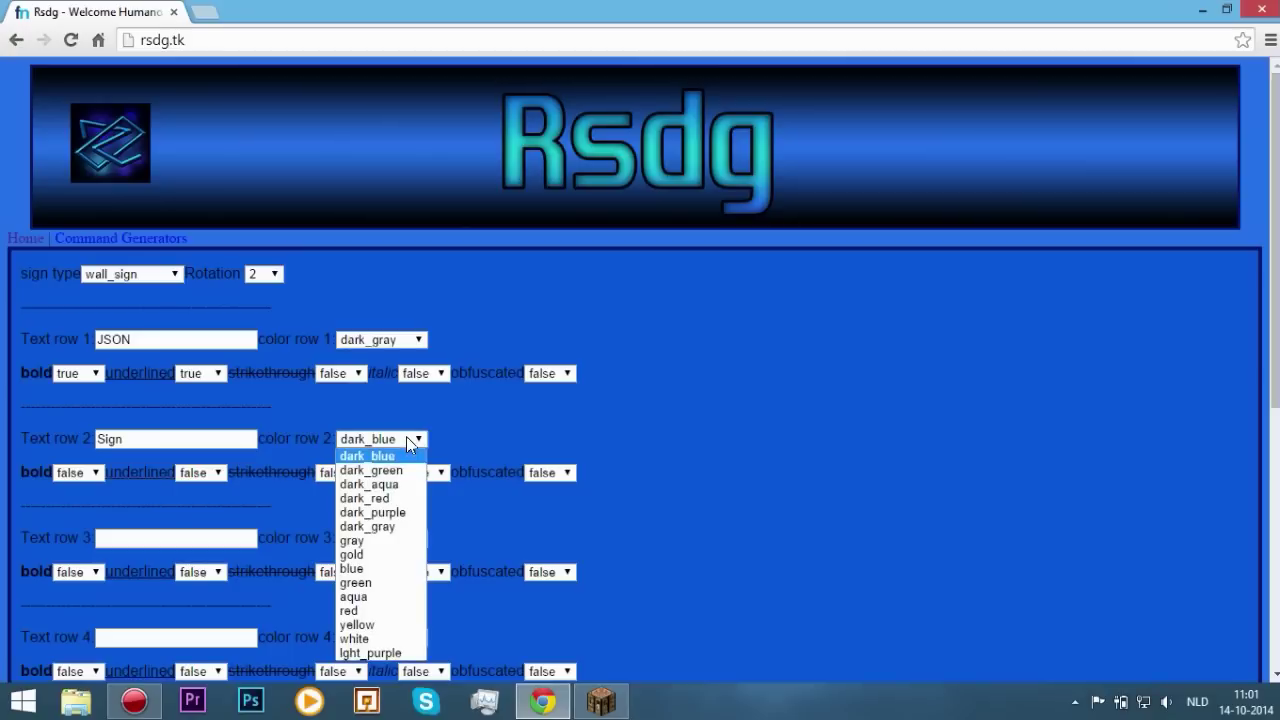
pyautogui.click(371, 570)
pyautogui.click(334, 474)
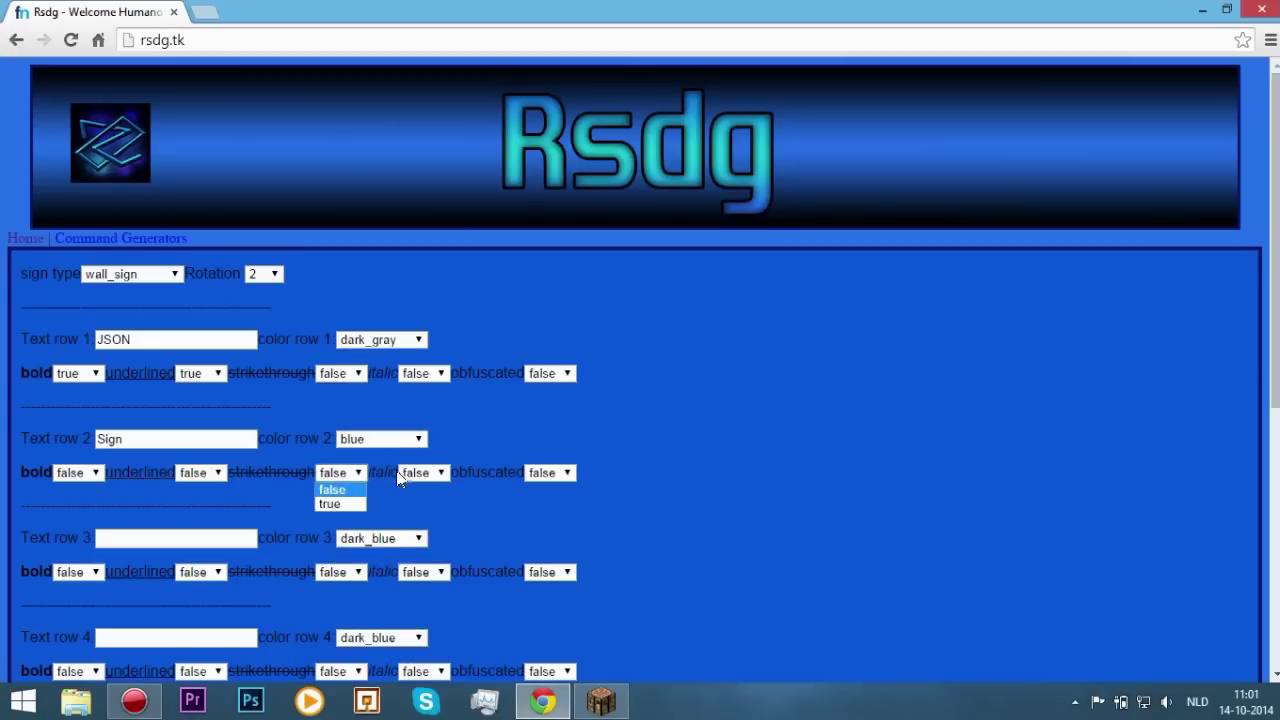
pyautogui.click(412, 473)
# Step: Fill row 3 with a dashed line in red with strikethrough
pyautogui.scroll(-1, 498, 476)
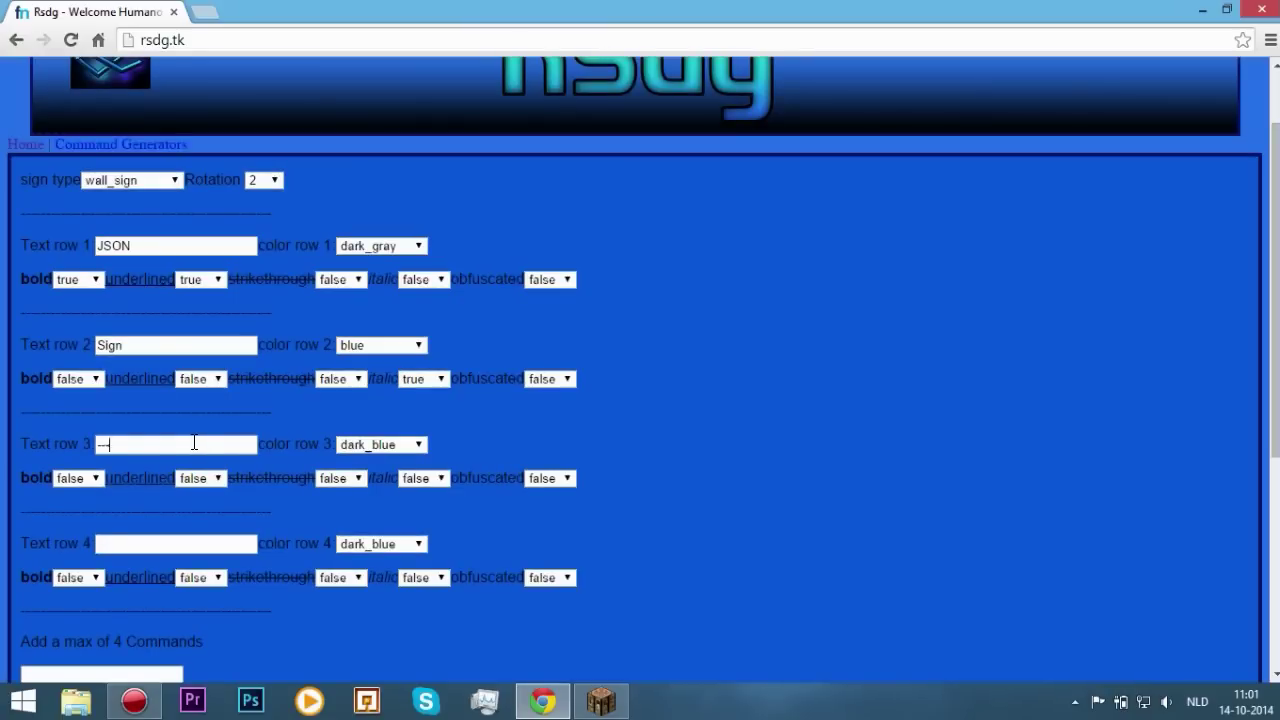
pyautogui.write('------------')
pyautogui.moveTo(194, 444); pyautogui.dragTo(68, 448)
pyautogui.click(170, 445)
pyautogui.press('BackSpace')
pyautogui.press('BackSpace')
pyautogui.click(332, 480)
pyautogui.click(350, 444)
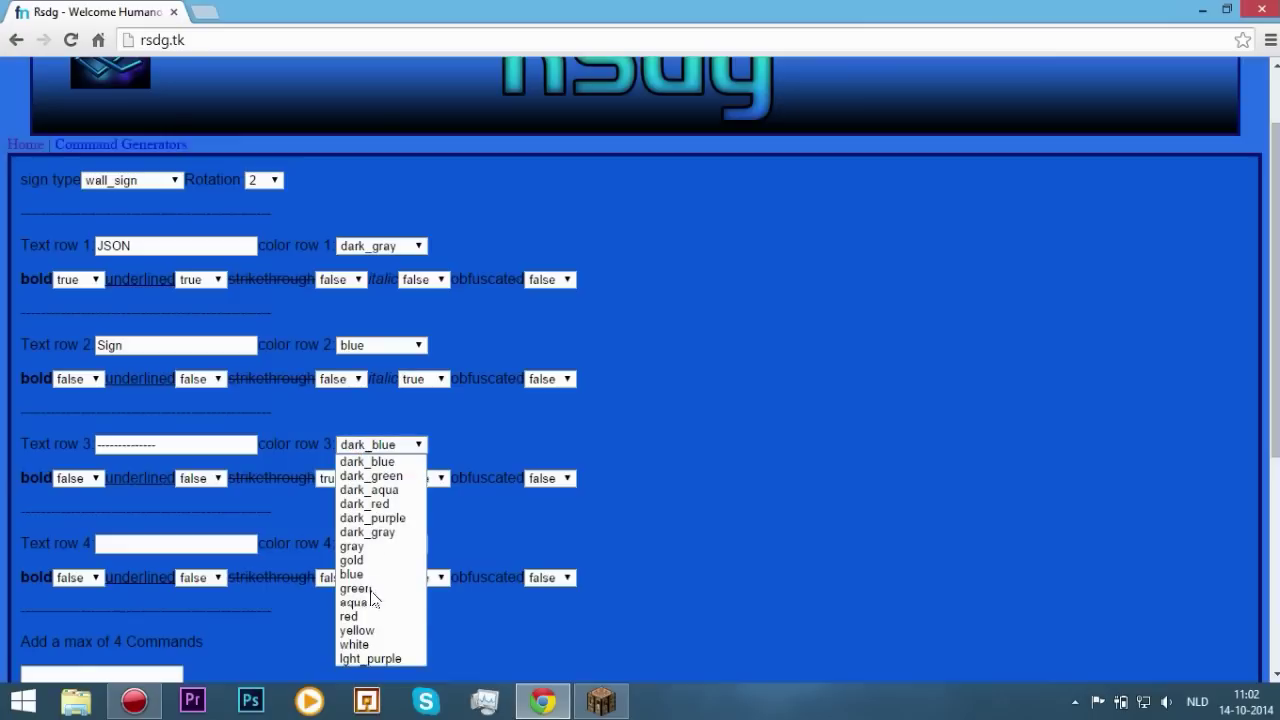
pyautogui.click(364, 616)
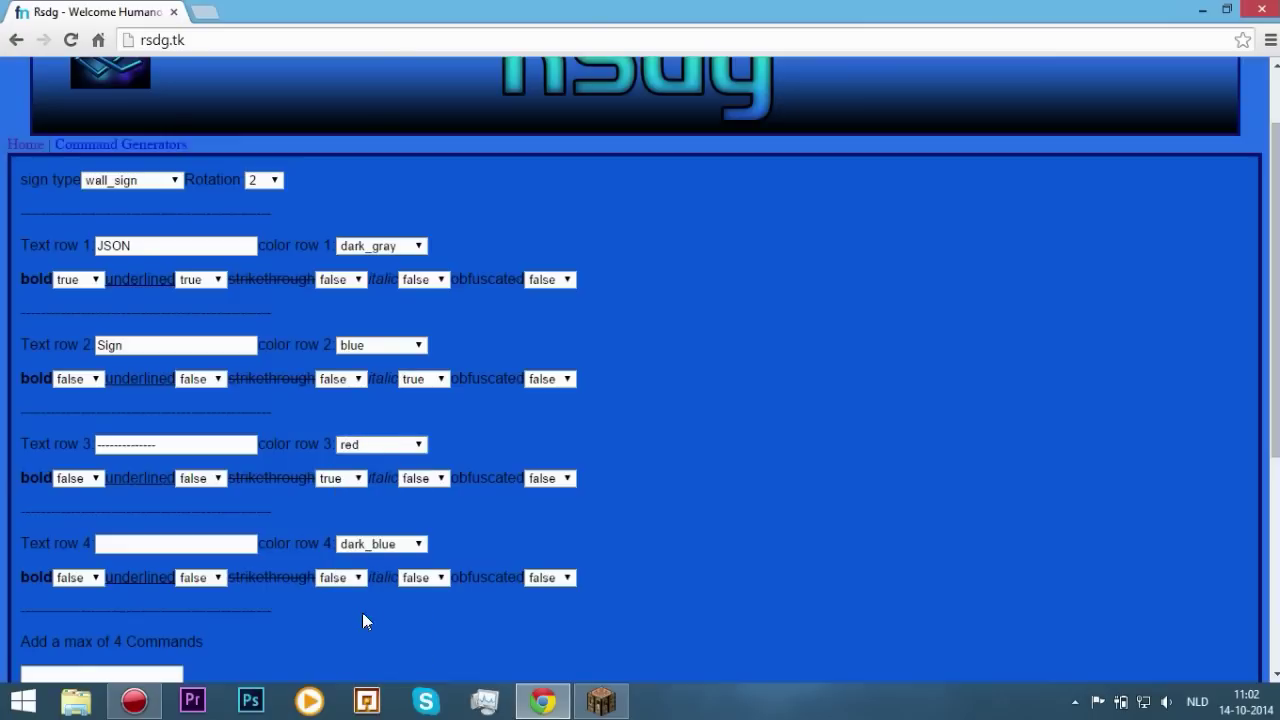
# Step: Fill row 4 with random letters, set to obfuscated and gold
pyautogui.click(114, 541)
pyautogui.write('lsjeoif')
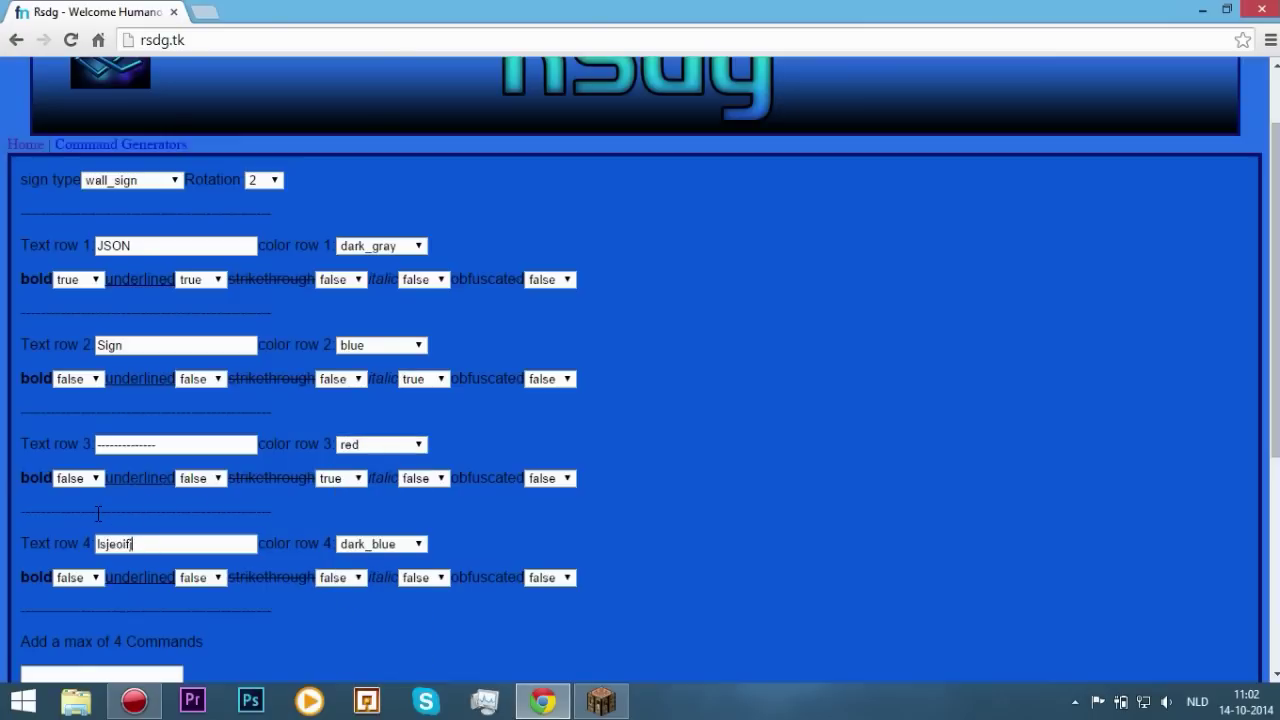
pyautogui.write('jsof')
pyautogui.click(552, 577)
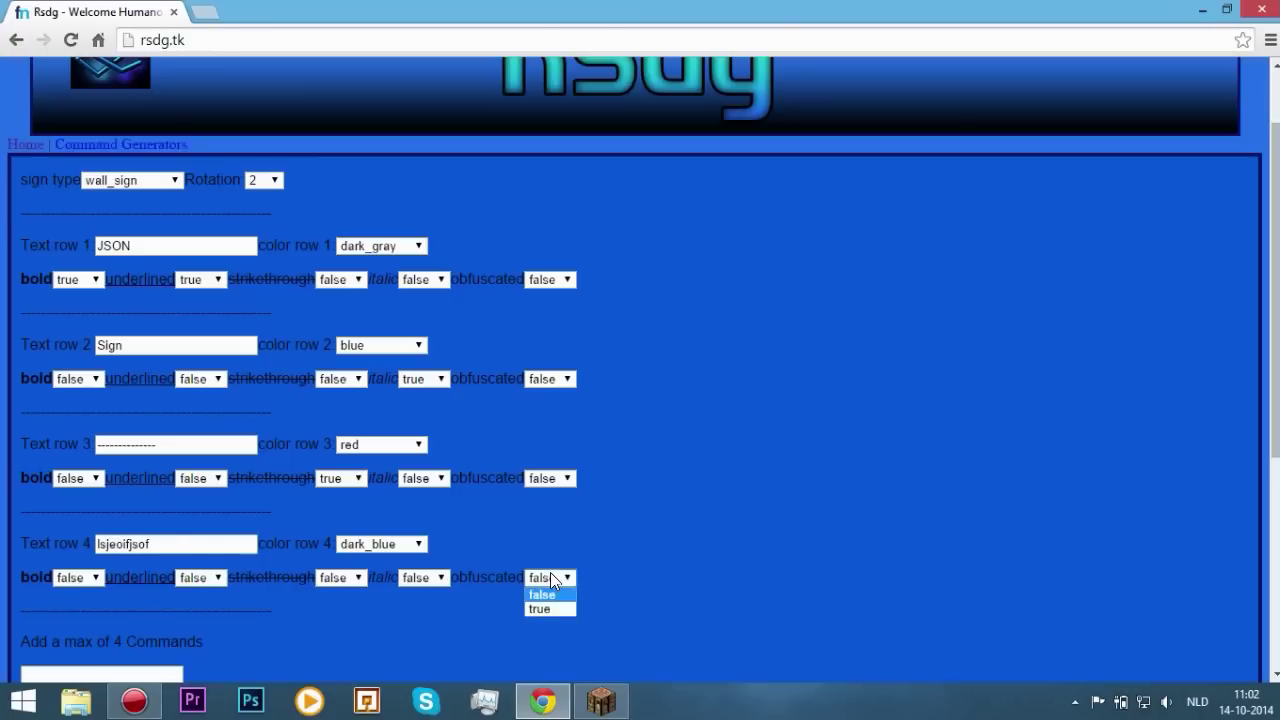
pyautogui.click(546, 608)
pyautogui.click(410, 544)
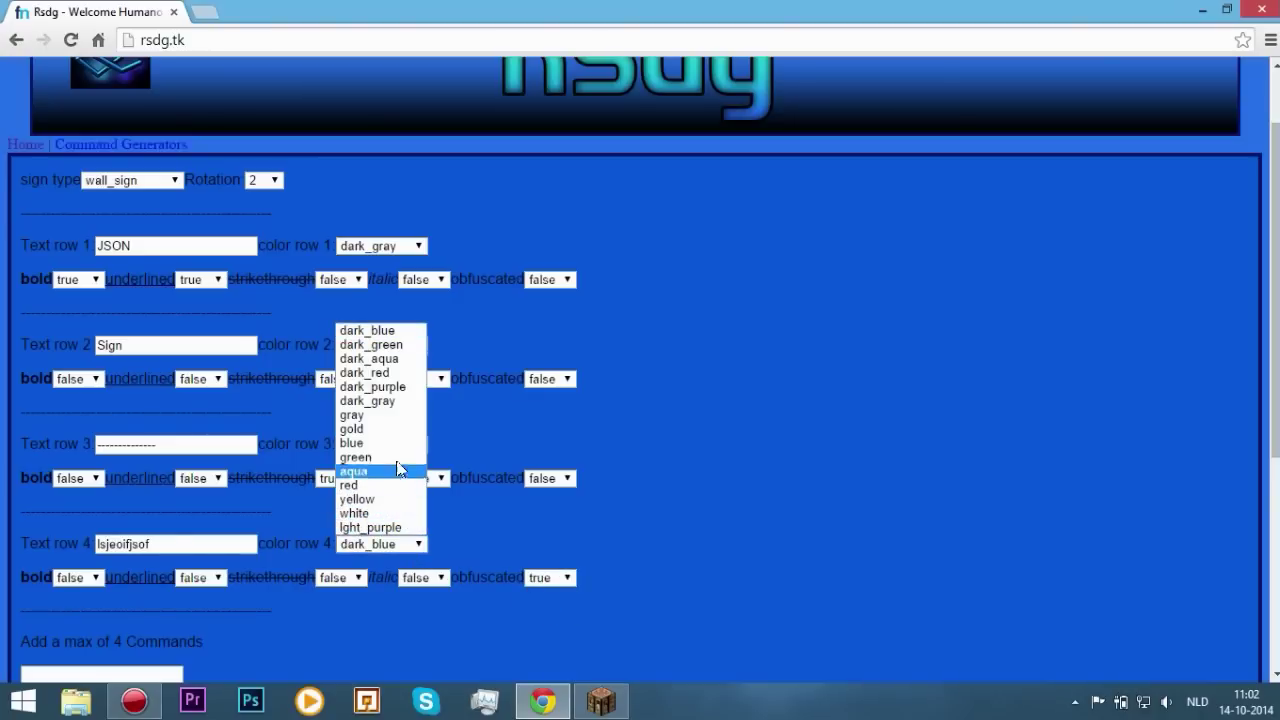
pyautogui.press('Escape')
pyautogui.press('g')
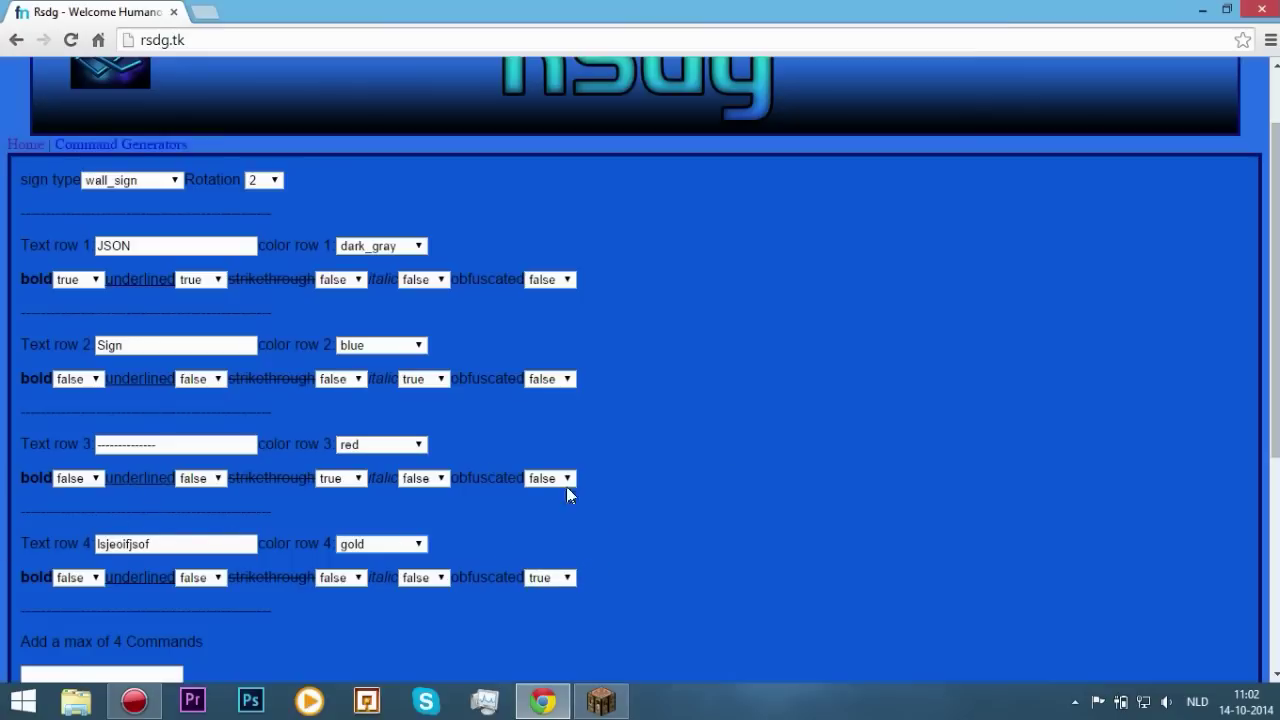
# Step: Enter click commands 'say hi', 'say it worked' and 'tp @p ~ ~4 ~'
pyautogui.scroll(-2, 832, 452)
pyautogui.click(108, 490)
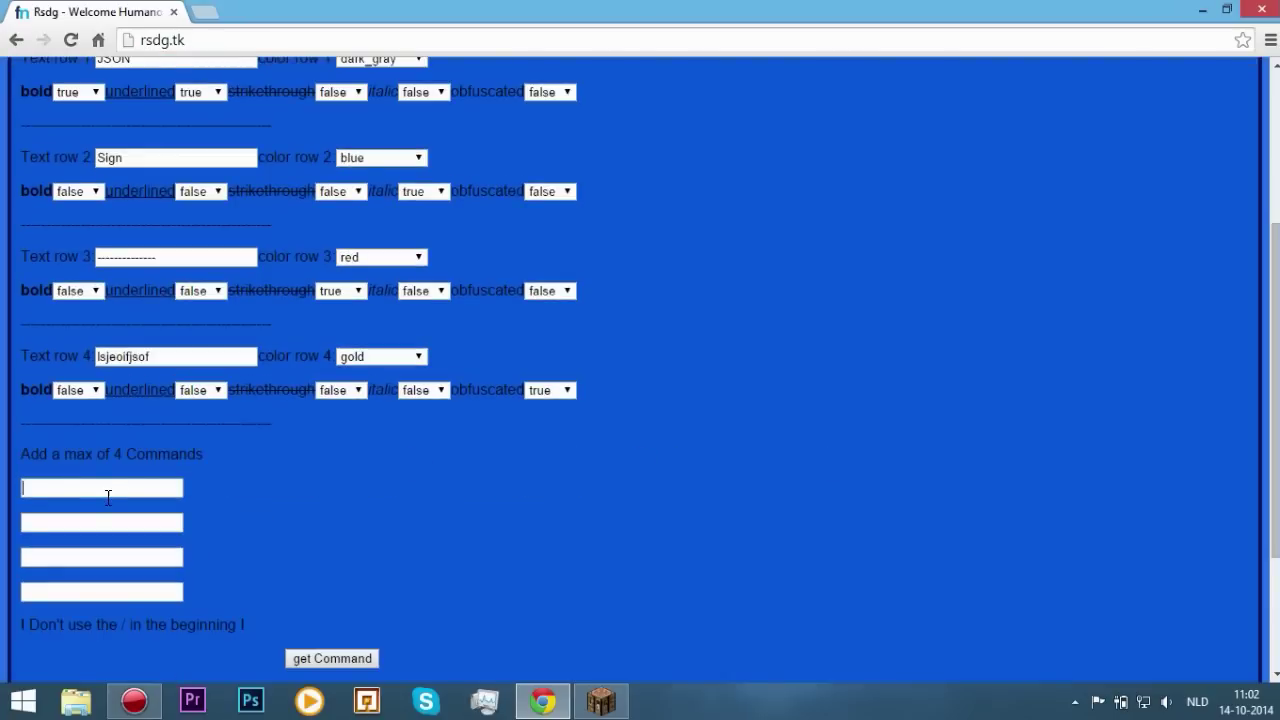
pyautogui.write('sy')
pyautogui.write('y hi')
pyautogui.click(108, 524)
pyautogui.write('sa')
pyautogui.write('y it worke')
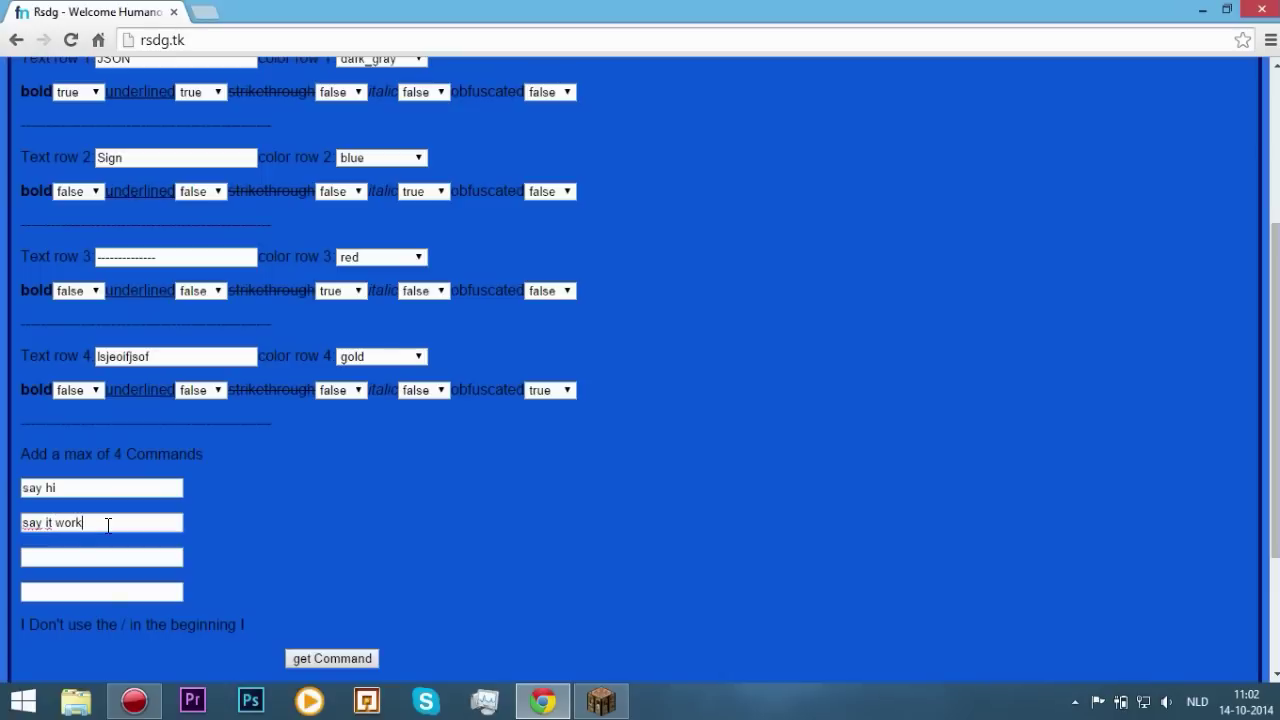
pyautogui.write('d')
pyautogui.press('Tab')
pyautogui.write('to')
pyautogui.write('@p ~ ~4 ~')
# Step: Generate the setblock sign command and select the full output text
pyautogui.scroll(-1, 108, 525)
pyautogui.scroll(-1, 180, 617)
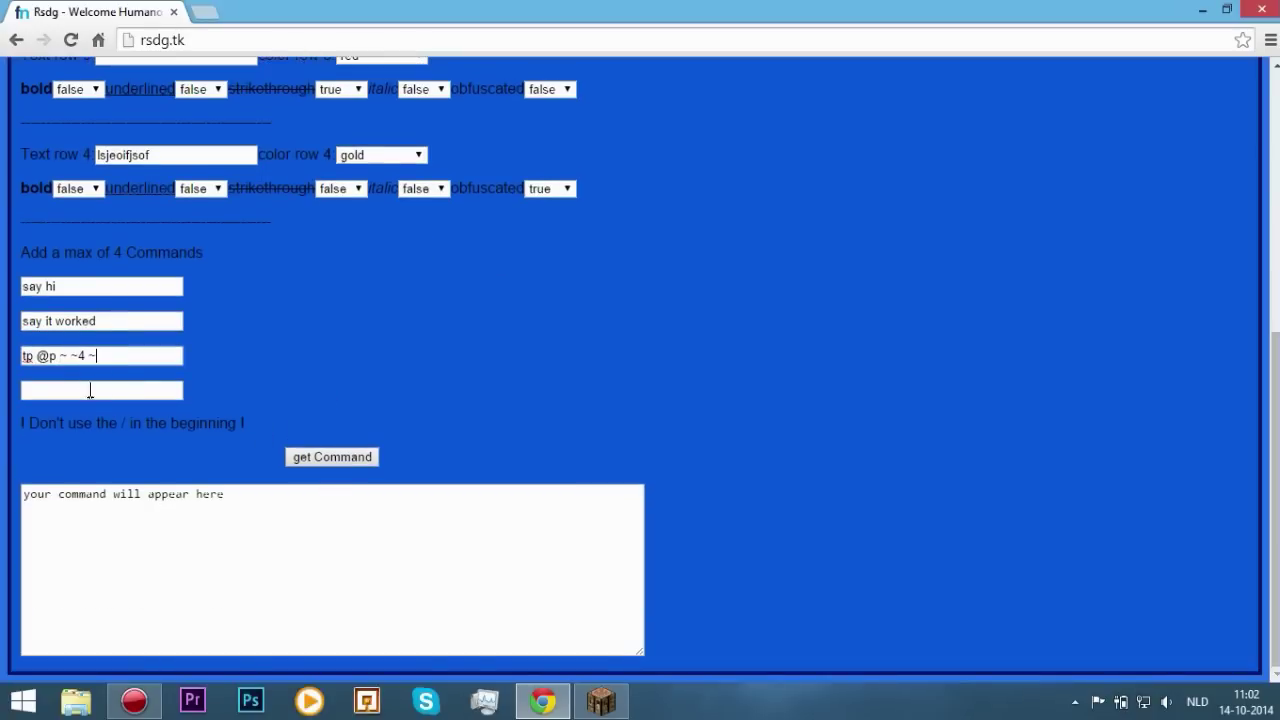
pyautogui.scroll(4, 310, 250)
pyautogui.scroll(-1, 208, 368)
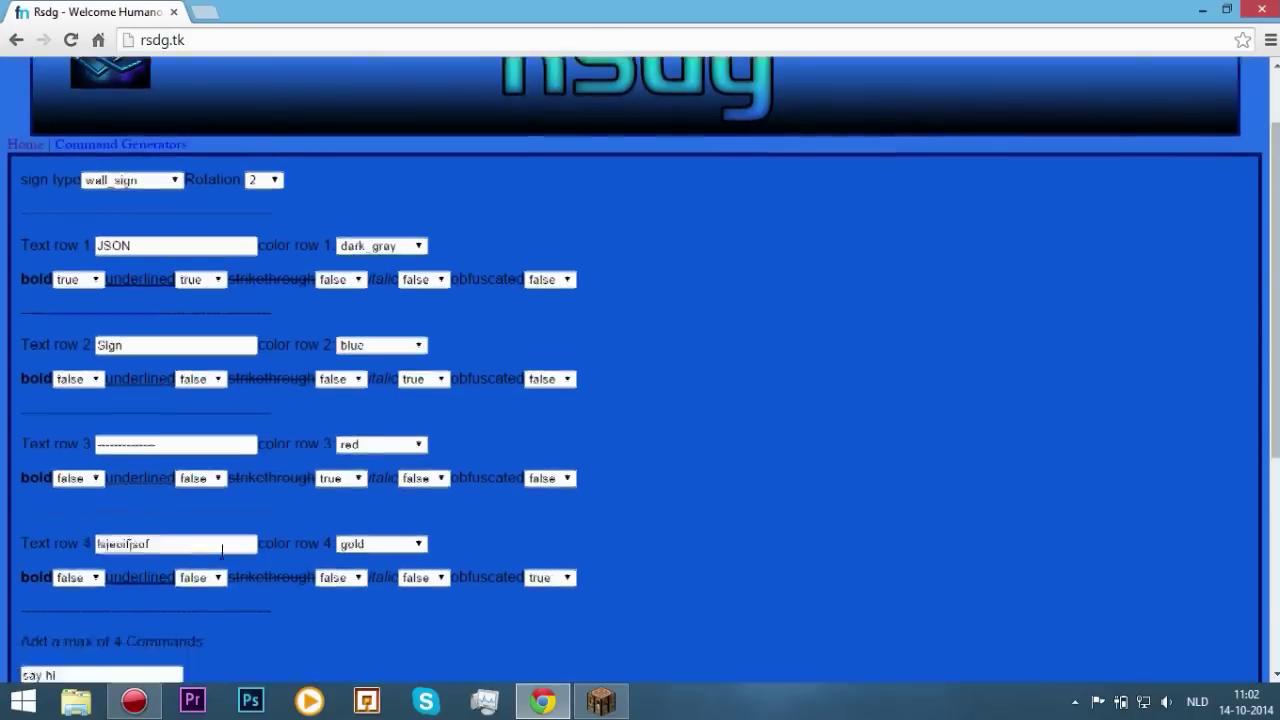
pyautogui.scroll(-3, 228, 478)
pyautogui.scroll(-1, 287, 467)
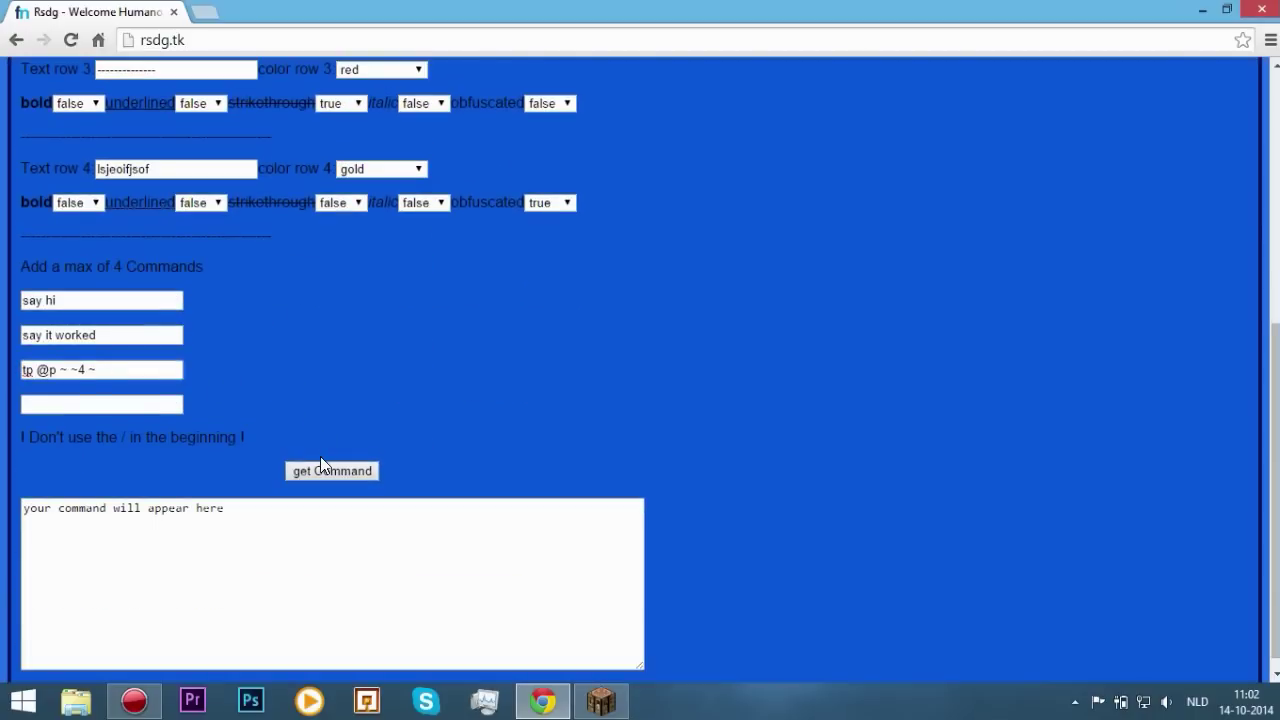
pyautogui.click(321, 466)
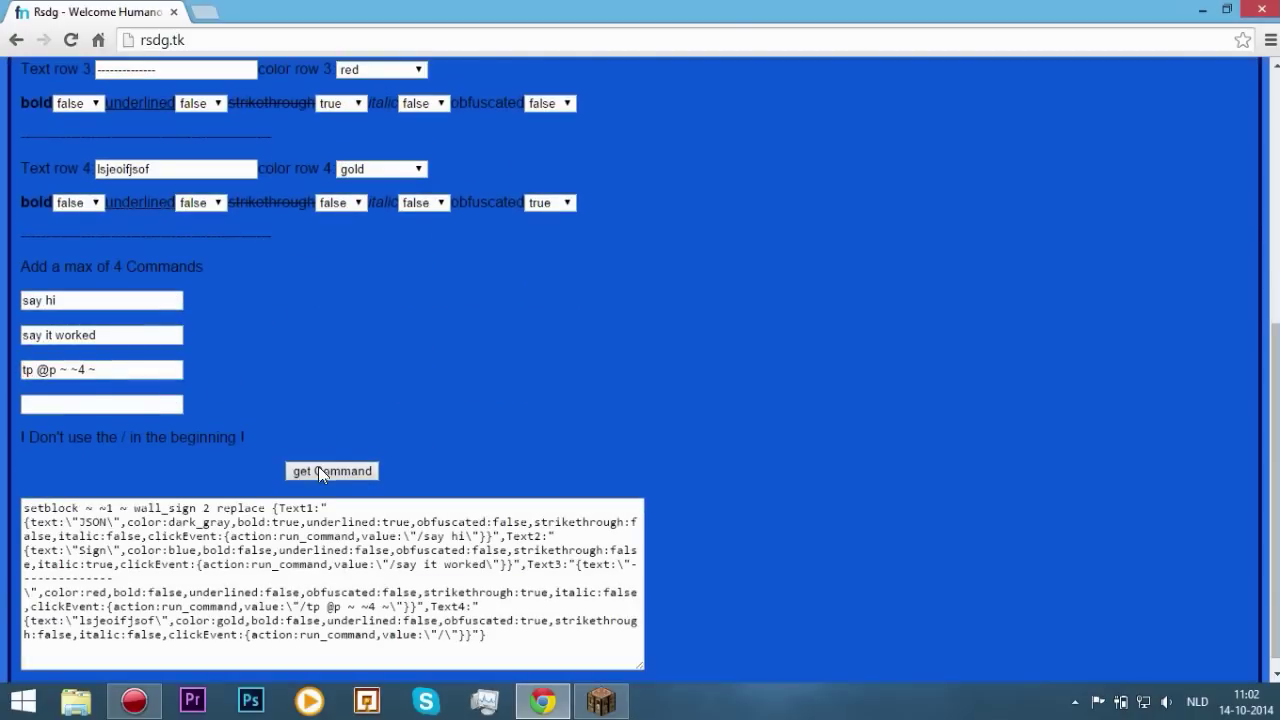
pyautogui.scroll(-1, 297, 431)
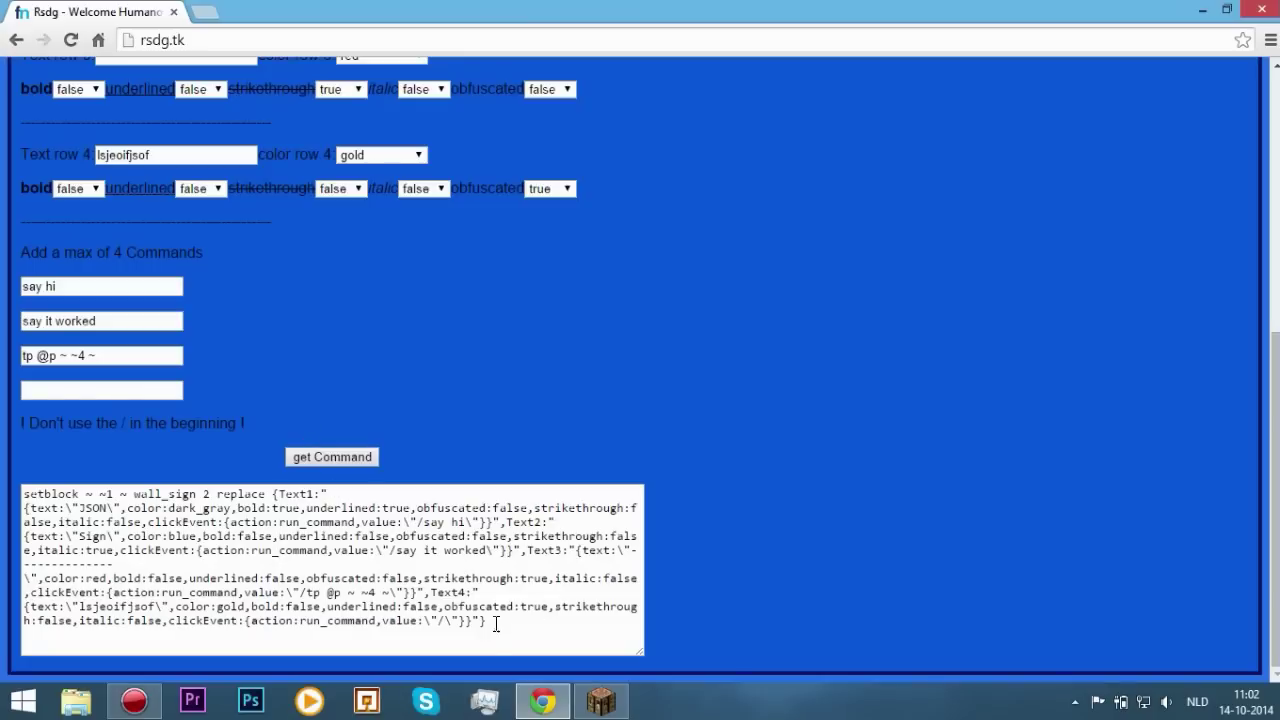
pyautogui.moveTo(488, 621); pyautogui.dragTo(21, 494)
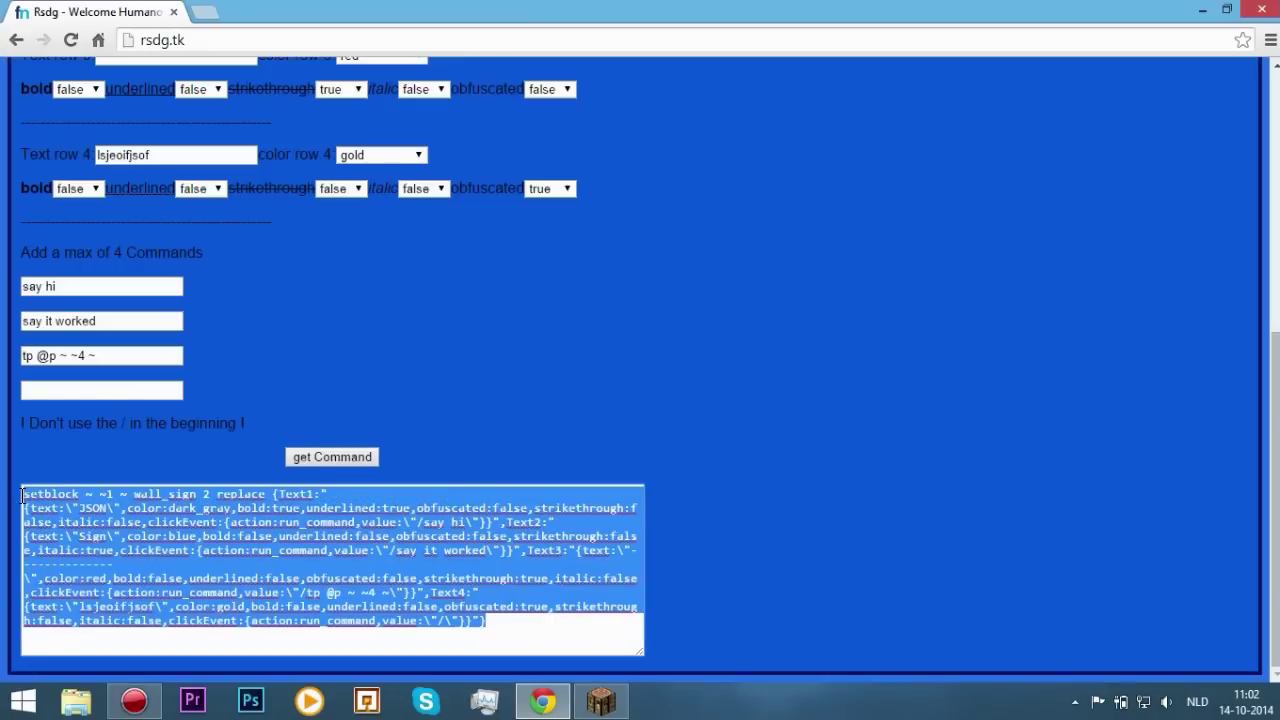
# Step: Paste the generated setblock command into the Minecraft command block
pyautogui.click(601, 701)
pyautogui.click(700, 306)
pyautogui.rightClick(650, 389)
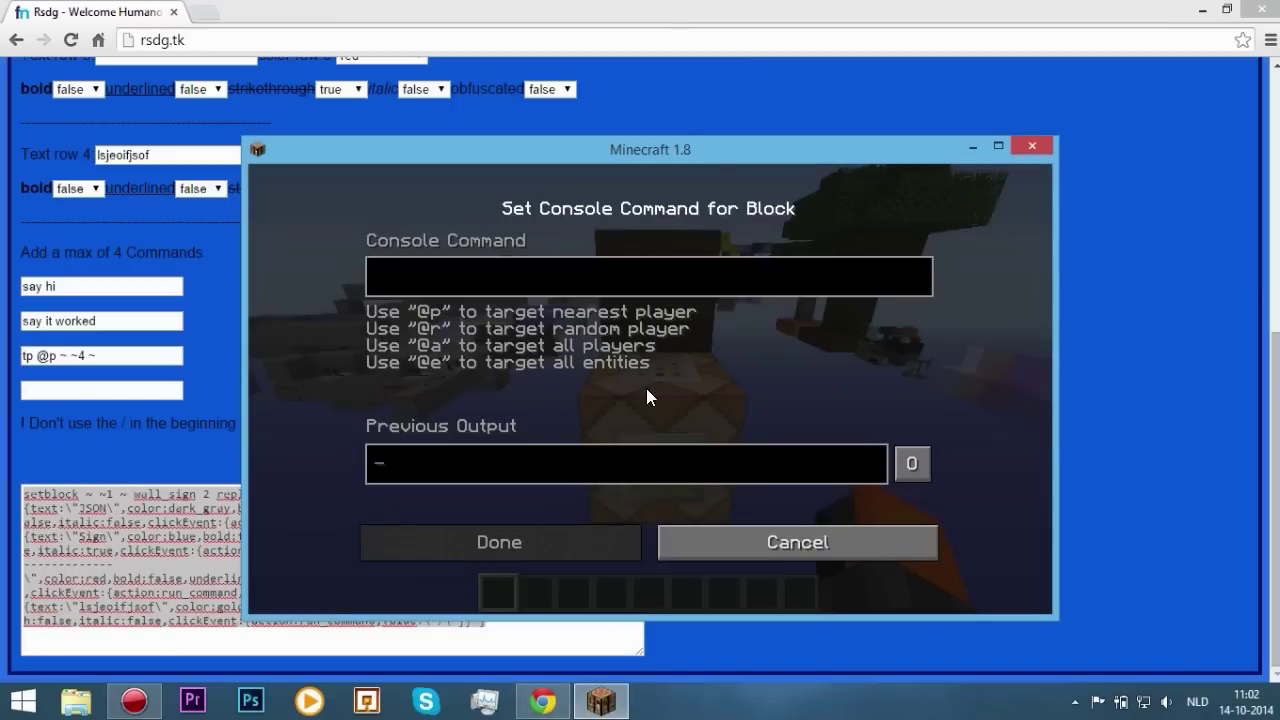
pyautogui.hotkey('ctrl', 'v')
pyautogui.click(582, 546)
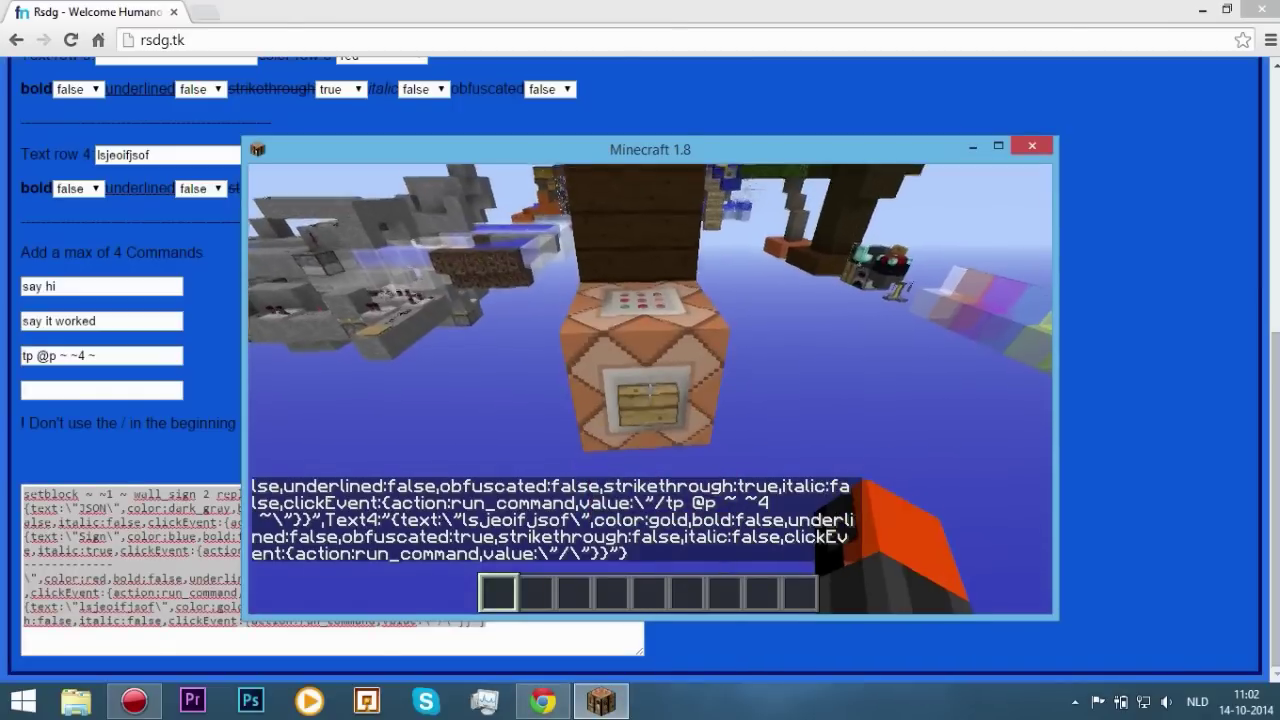
# Step: Walk to the sign, click it to run its commands, break it, check chat and pause
pyautogui.press('w')
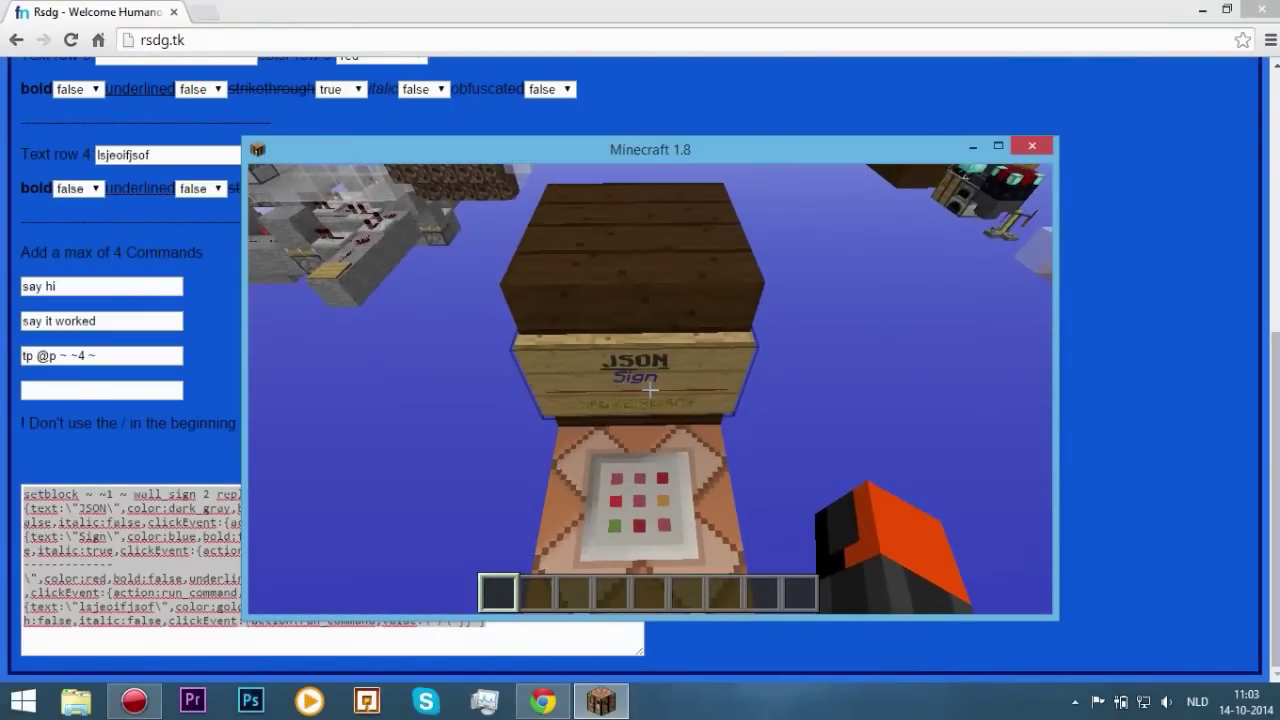
pyautogui.rightClick(650, 390)
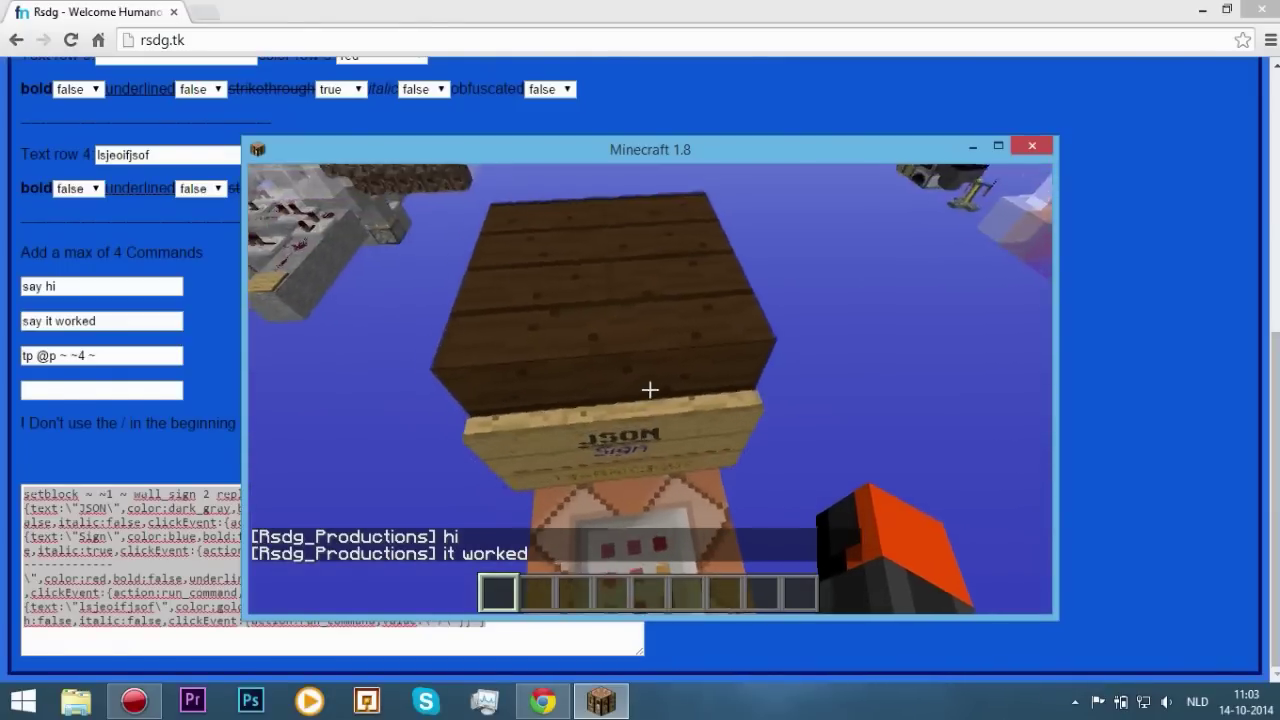
pyautogui.click(650, 390)
pyautogui.press('t')
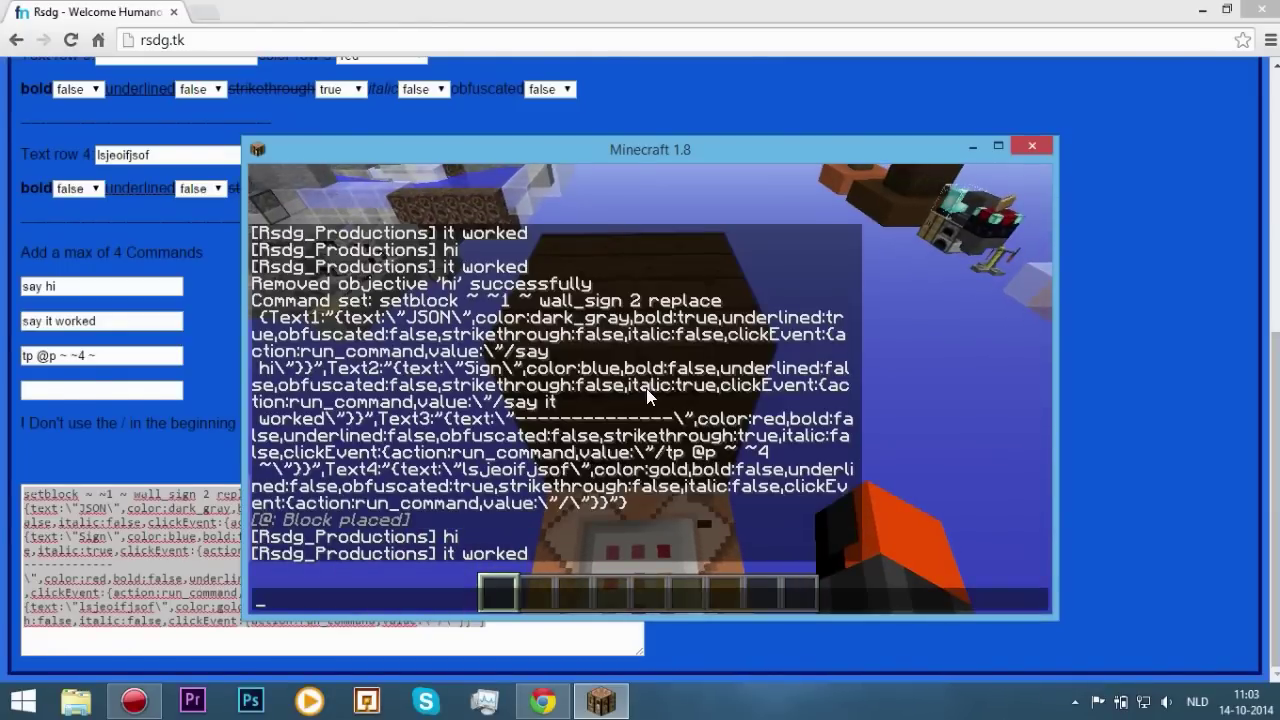
pyautogui.press('Escape')
pyautogui.press('Escape')
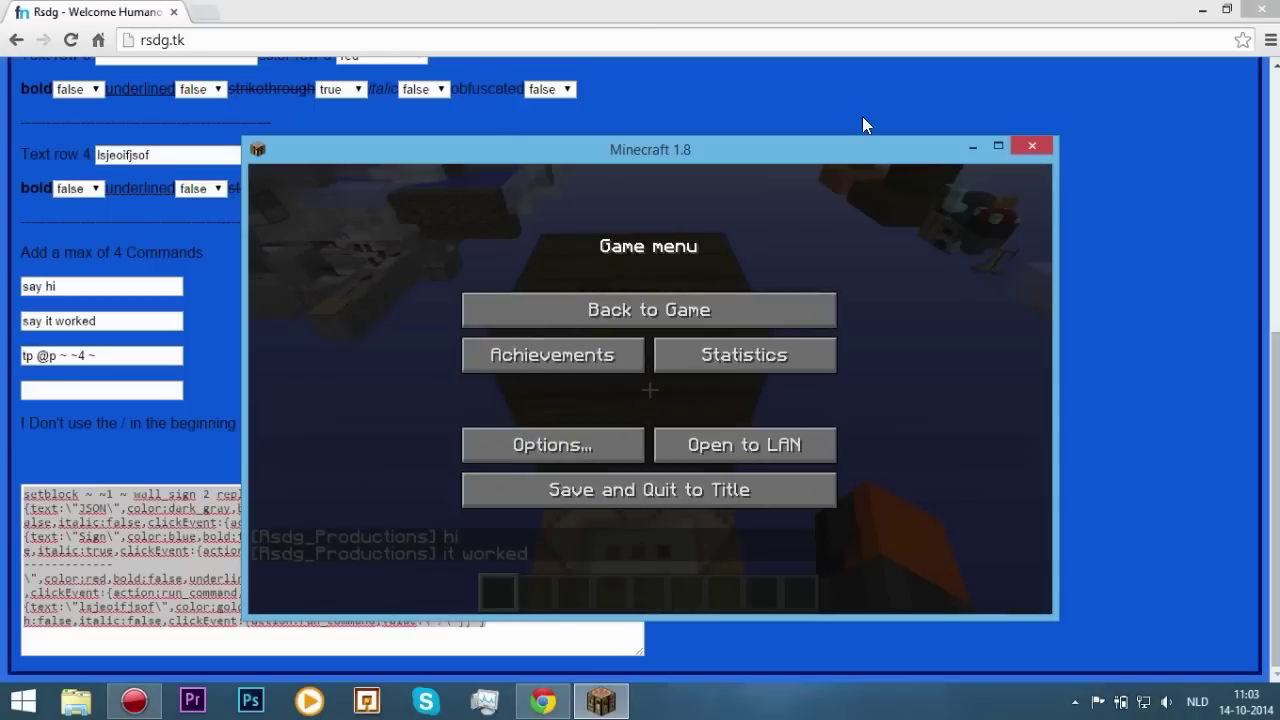
# Step: Change the sign to standing_sign with rotation 12
pyautogui.click(862, 124)
pyautogui.scroll(5, 640, 270)
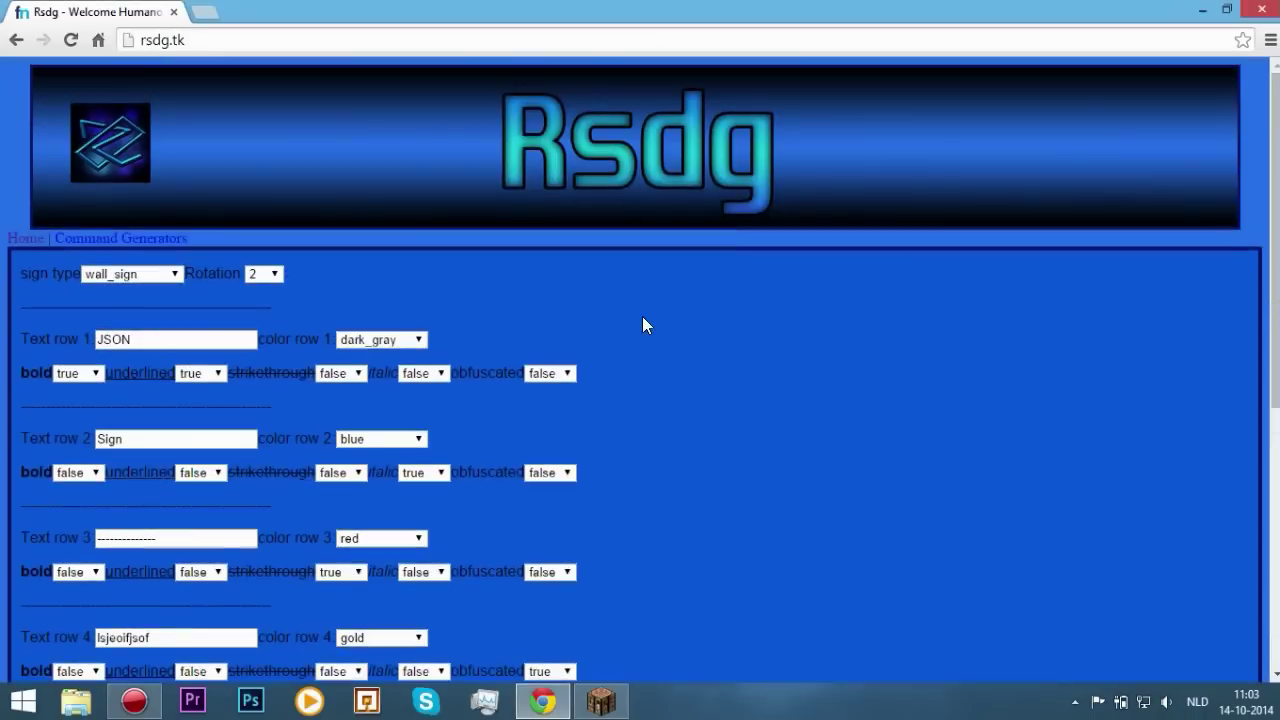
pyautogui.click(178, 275)
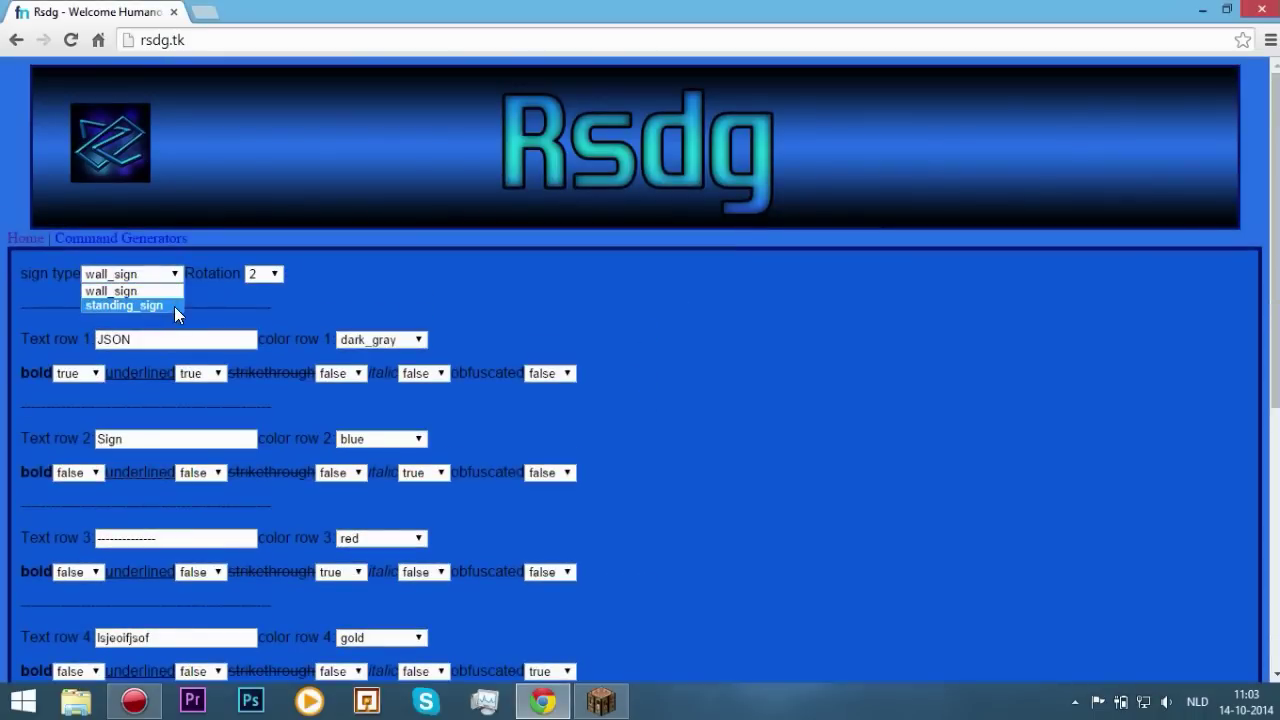
pyautogui.click(174, 306)
pyautogui.click(262, 274)
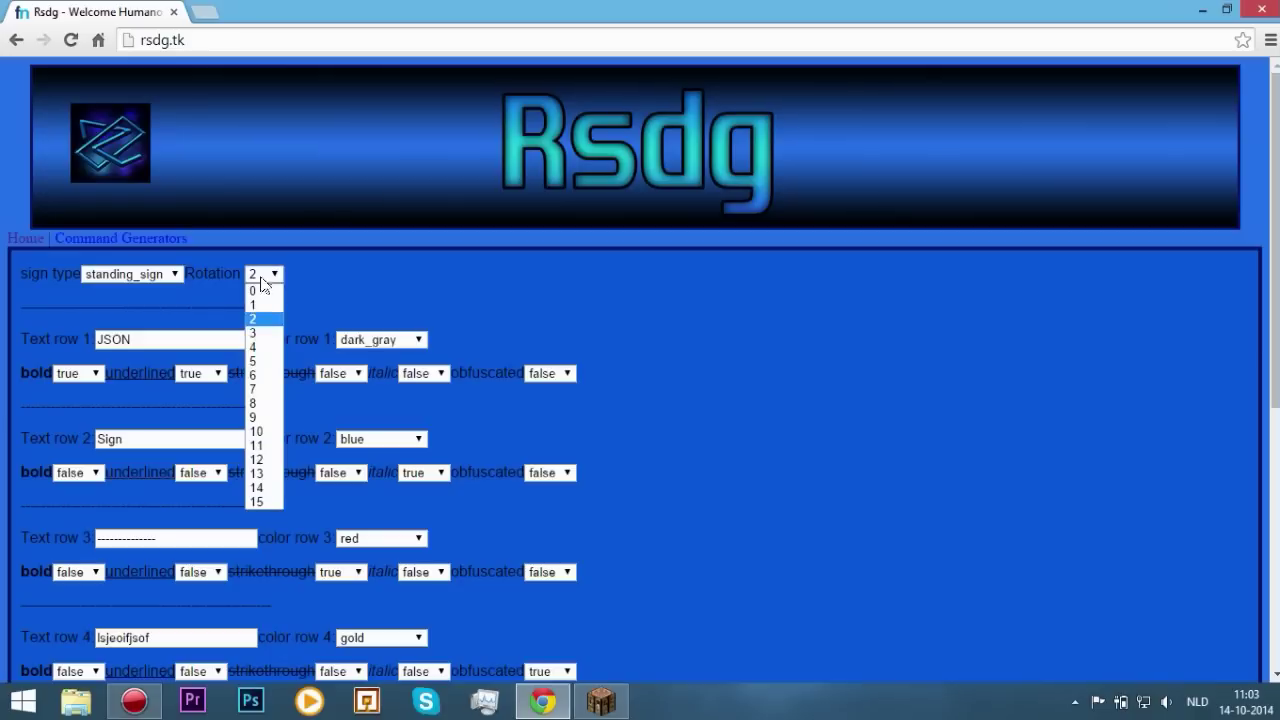
pyautogui.click(263, 466)
# Step: Make rows 4 and 2 bold and row 3 underlined
pyautogui.scroll(-2, 328, 270)
pyautogui.scroll(-2, 248, 236)
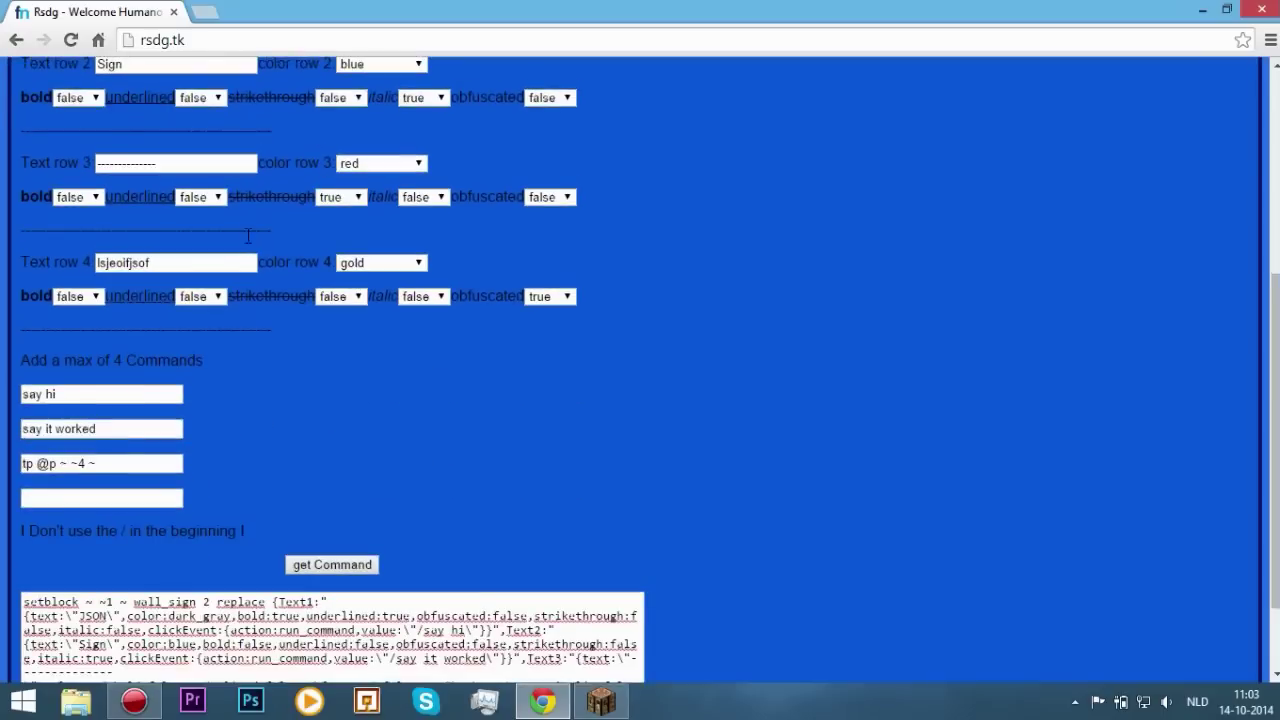
pyautogui.scroll(3, 248, 236)
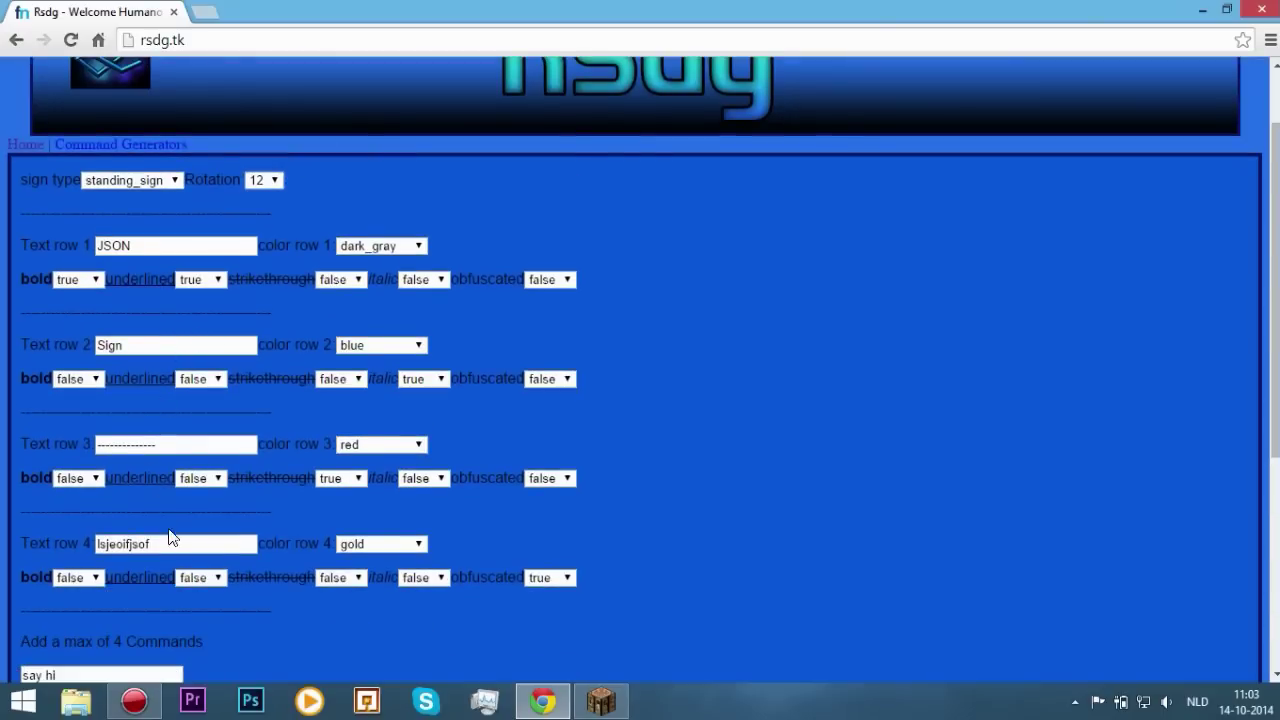
pyautogui.click(80, 578)
pyautogui.click(88, 606)
pyautogui.click(200, 380)
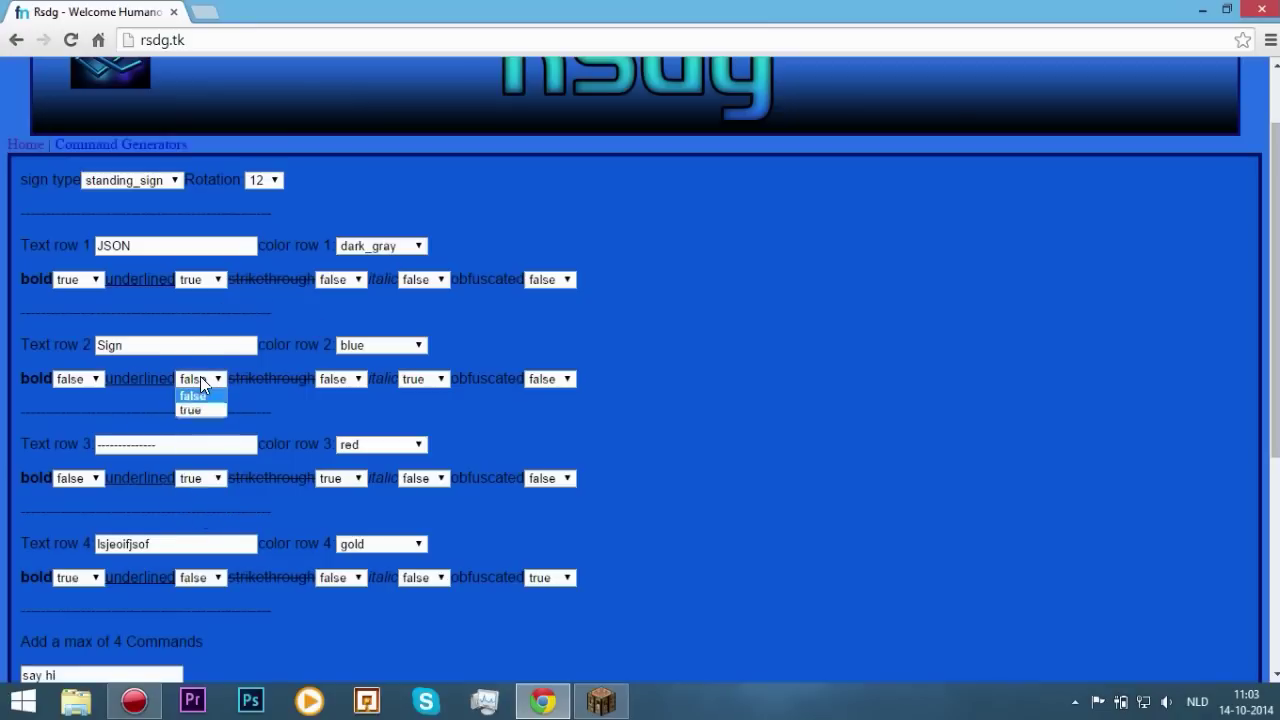
pyautogui.click(203, 385)
pyautogui.click(80, 379)
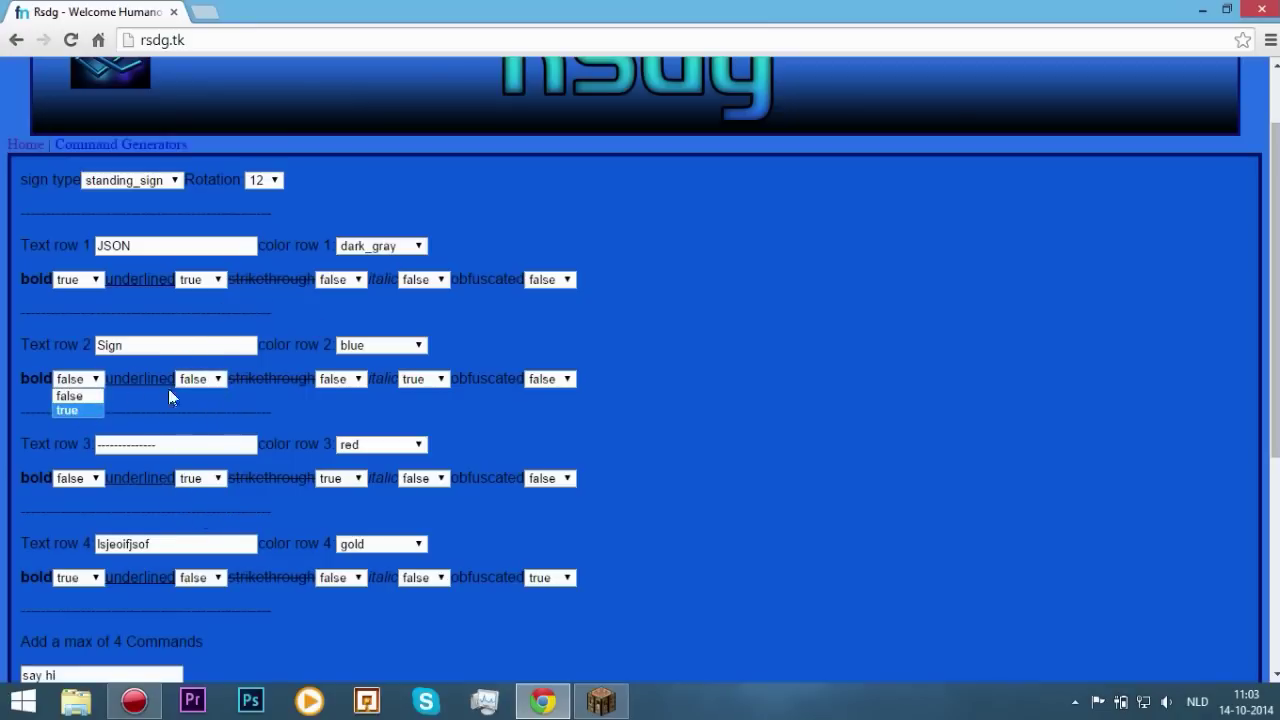
pyautogui.click(88, 412)
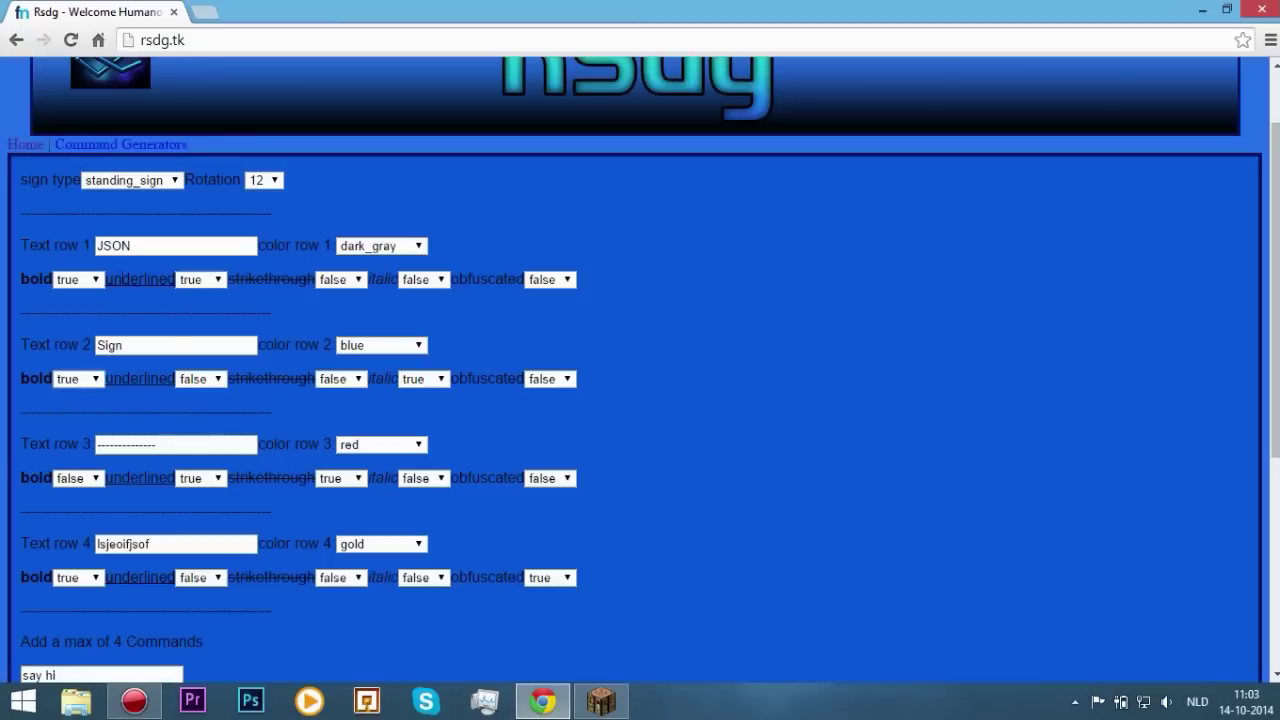
pyautogui.click(95, 281)
# Step: Enter 'scoreboard objectives add hi dummy' as the fourth click command and regenerate the command
pyautogui.scroll(-3, 690, 214)
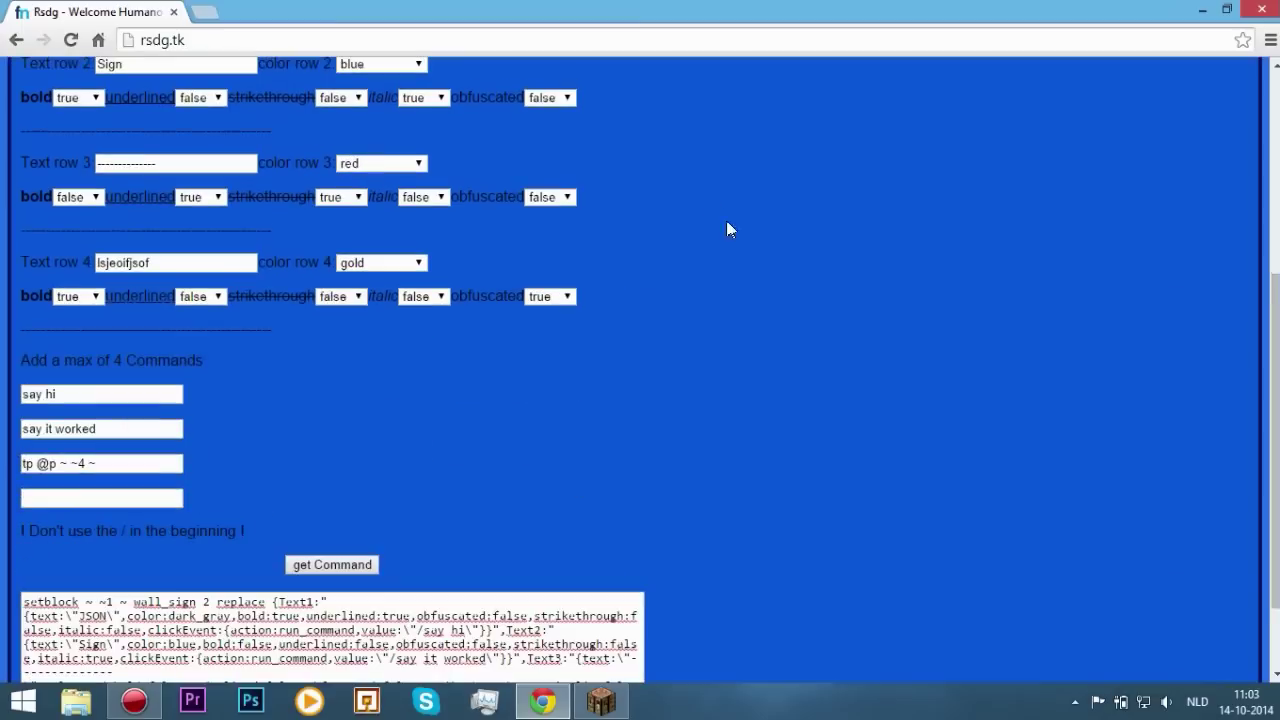
pyautogui.click(95, 494)
pyautogui.write('score')
pyautogui.write('board obje')
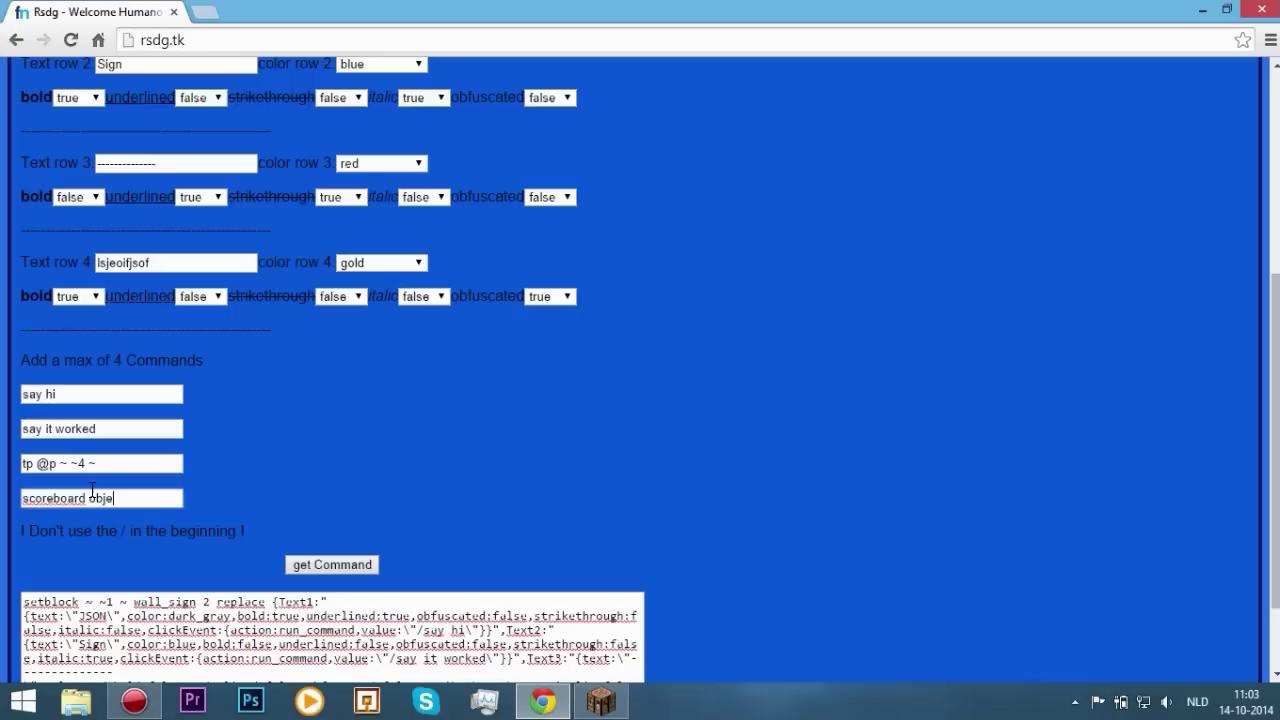
pyautogui.write('ctives add')
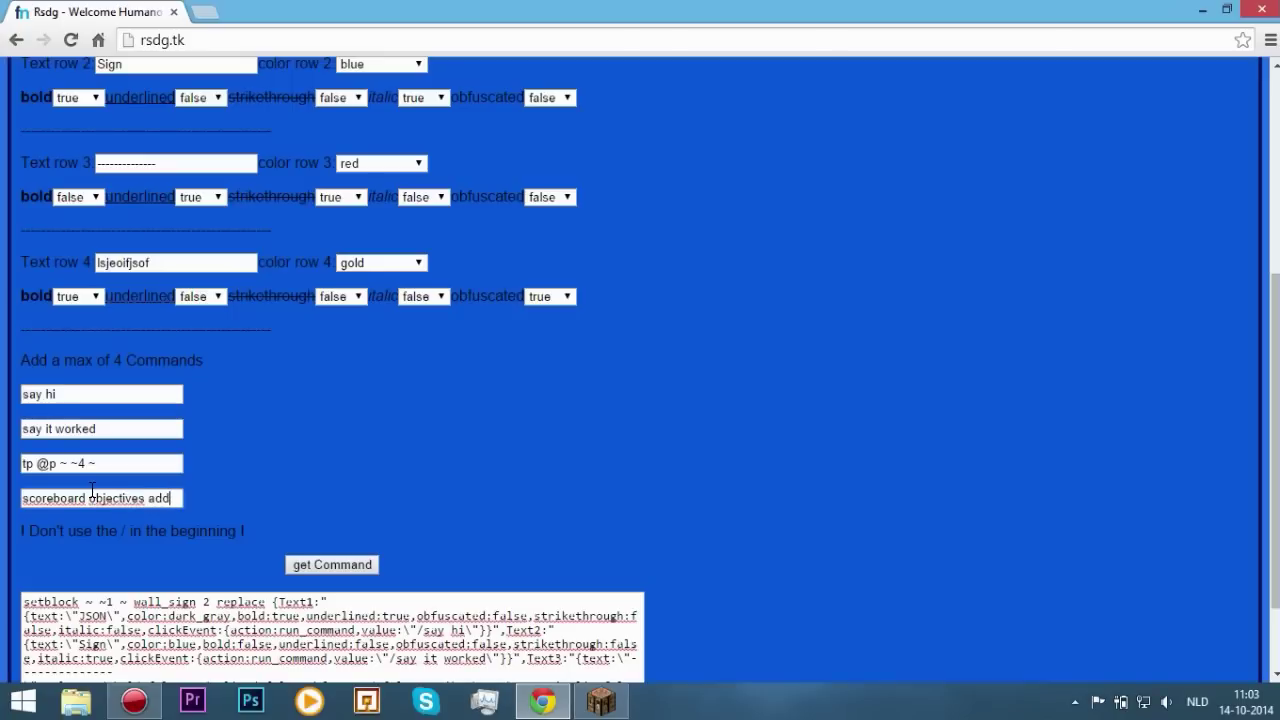
pyautogui.write('hi dum')
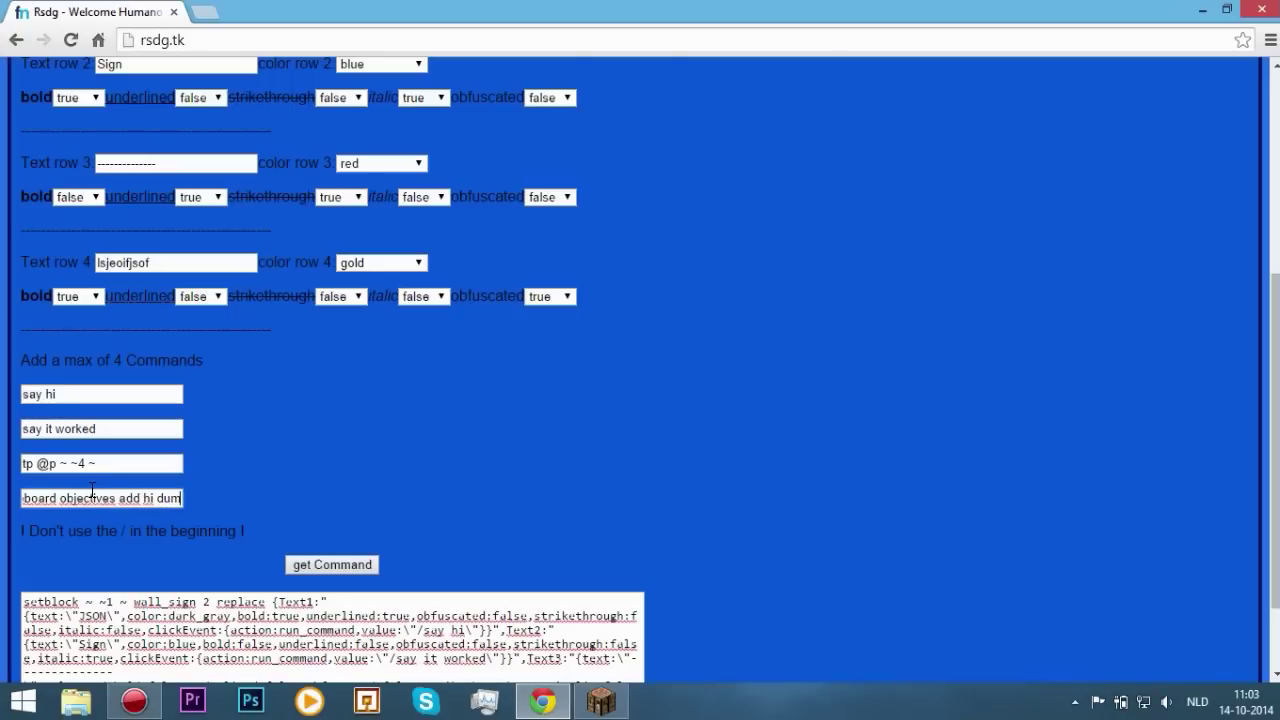
pyautogui.write('my')
pyautogui.press('BackSpace')
pyautogui.press('BackSpace')
pyautogui.press('BackSpace')
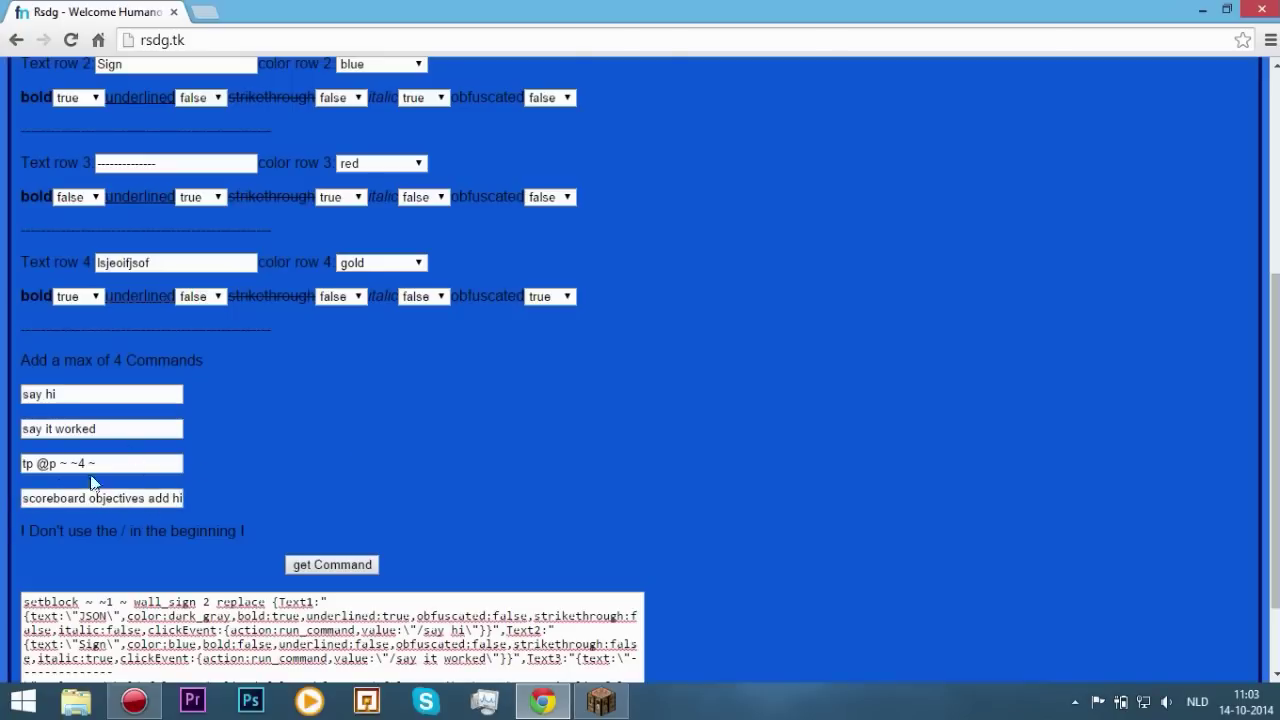
pyautogui.scroll(-1, 650, 360)
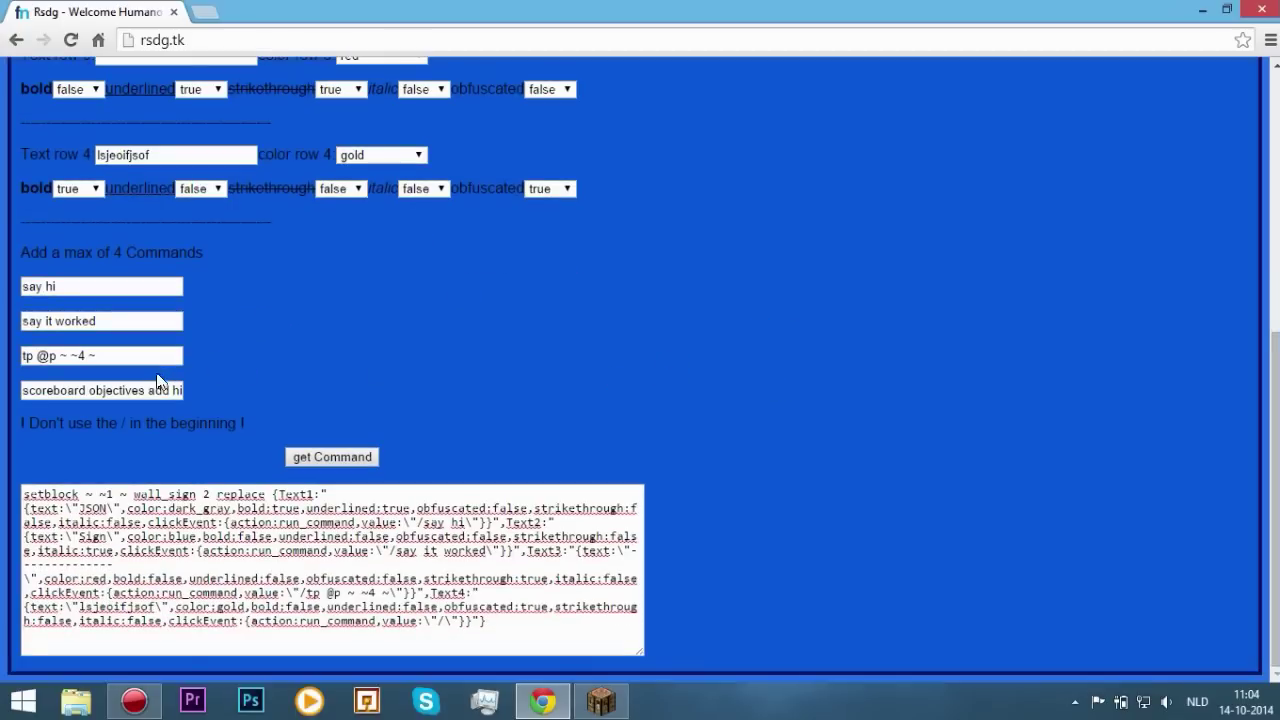
pyautogui.write('dumm')
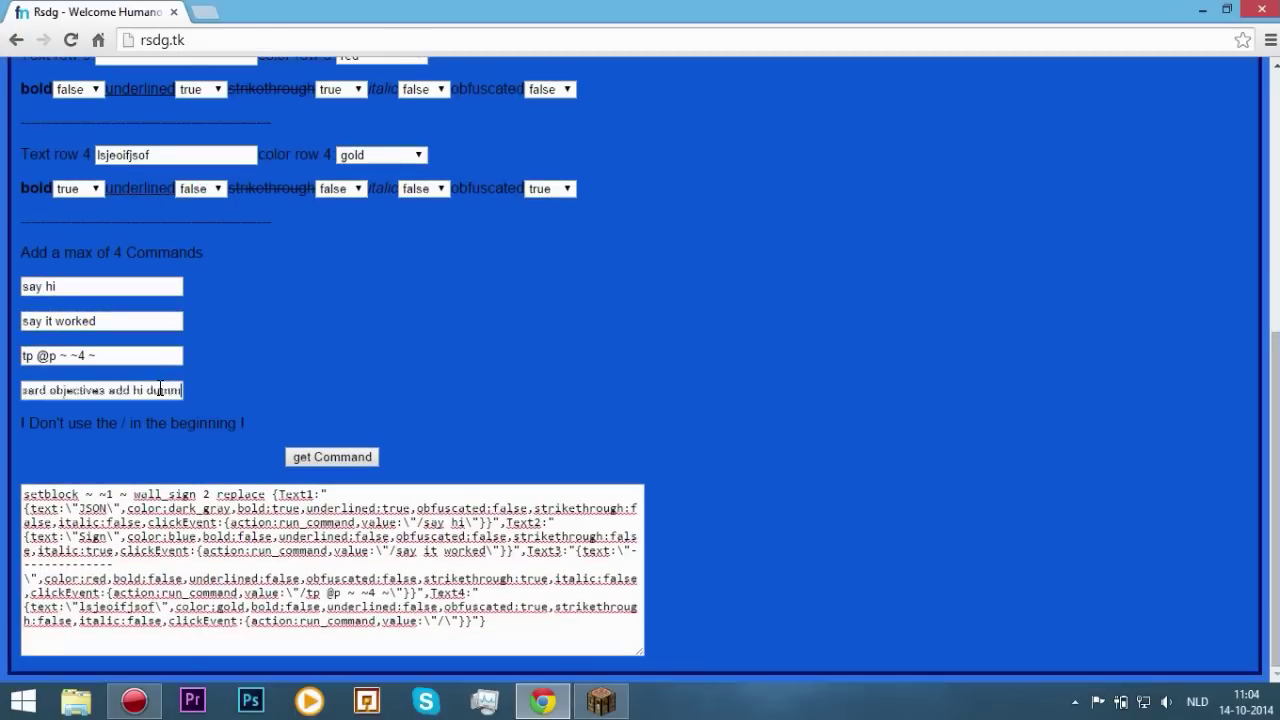
pyautogui.write('y')
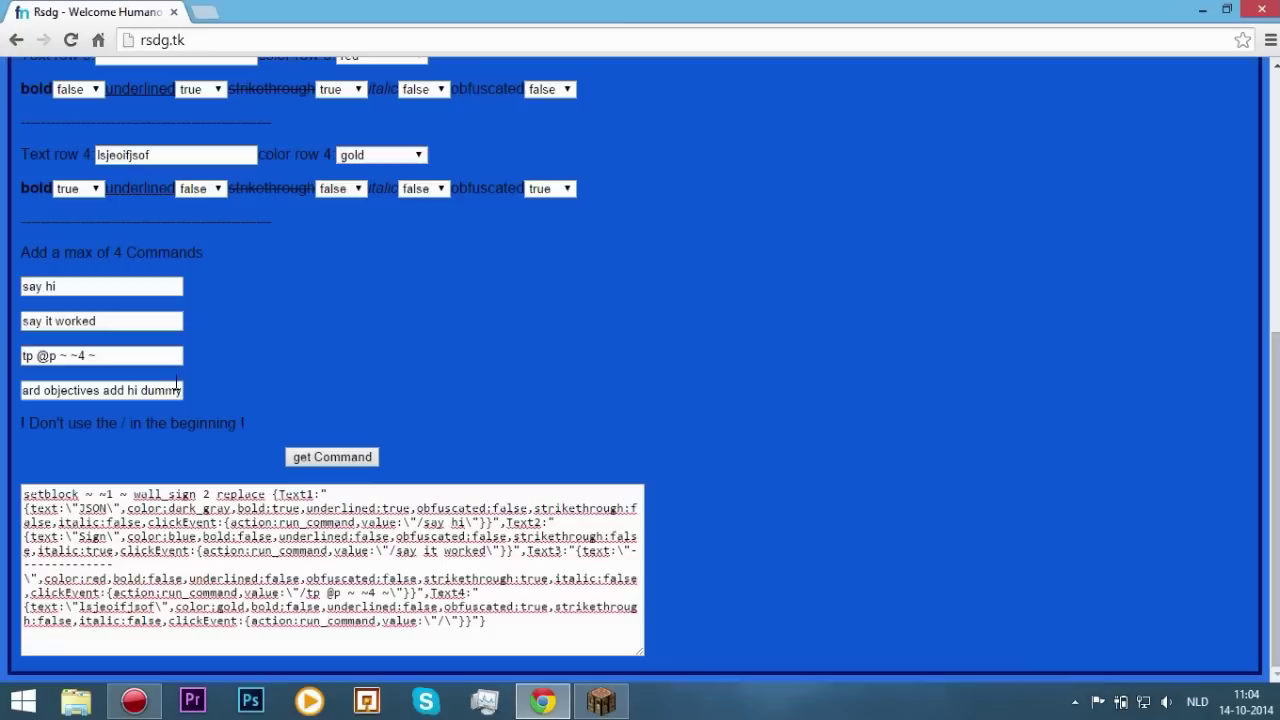
pyautogui.click(222, 384)
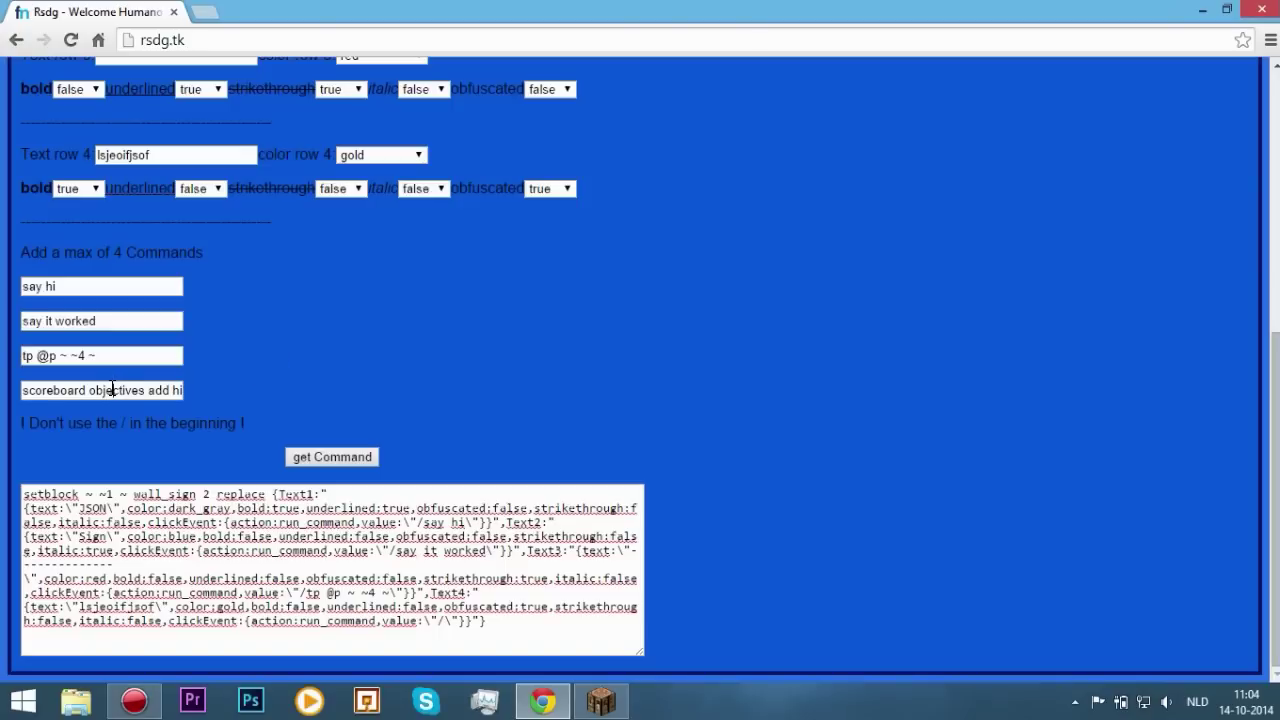
pyautogui.write('dummy')
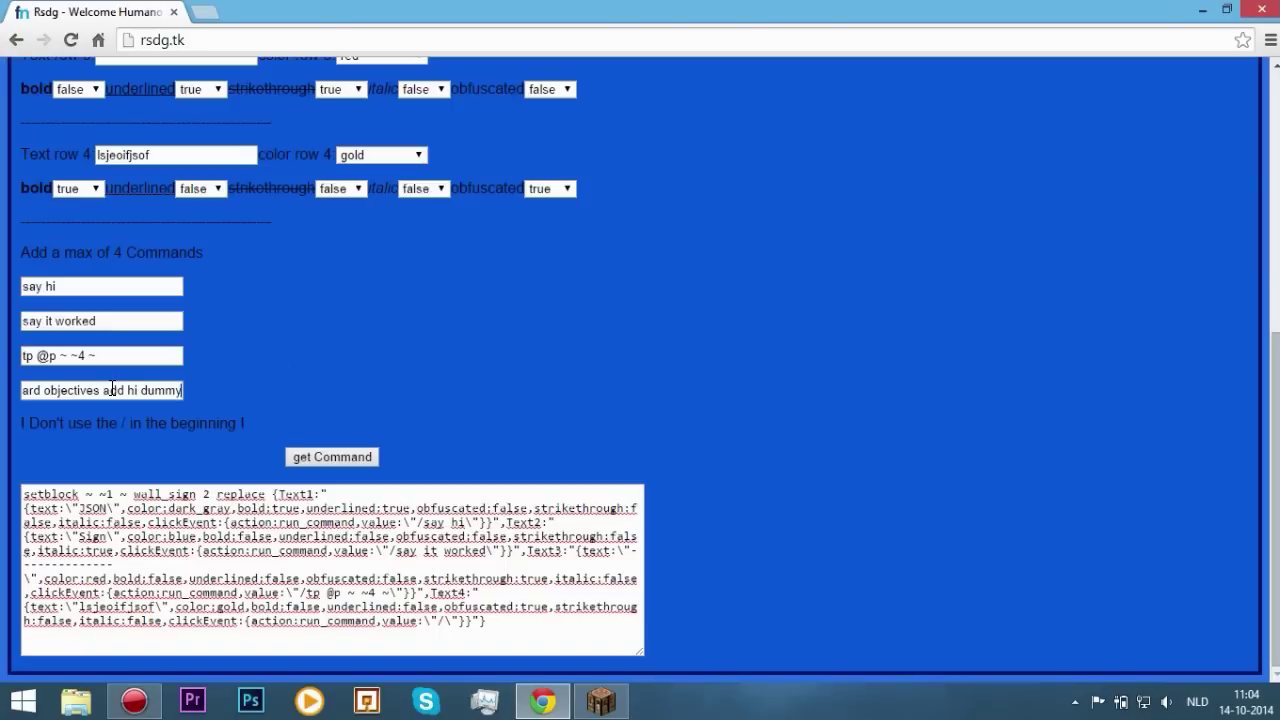
pyautogui.press('Home')
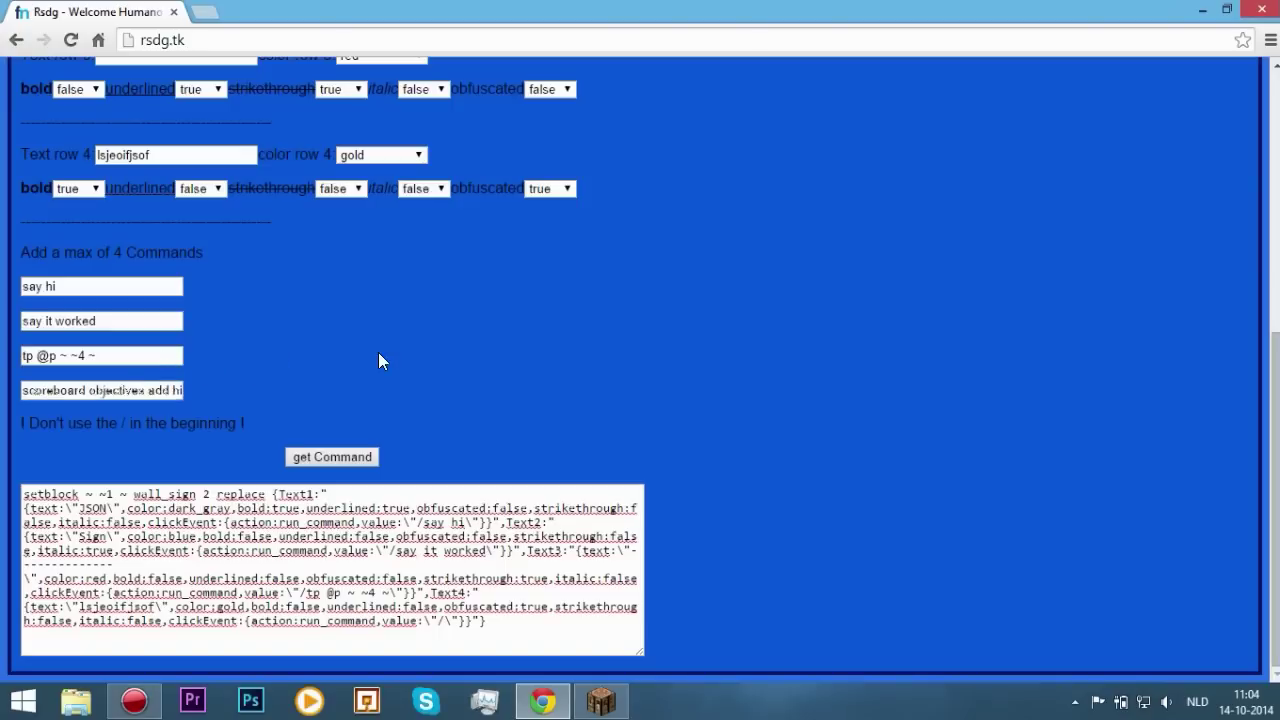
pyautogui.click(355, 456)
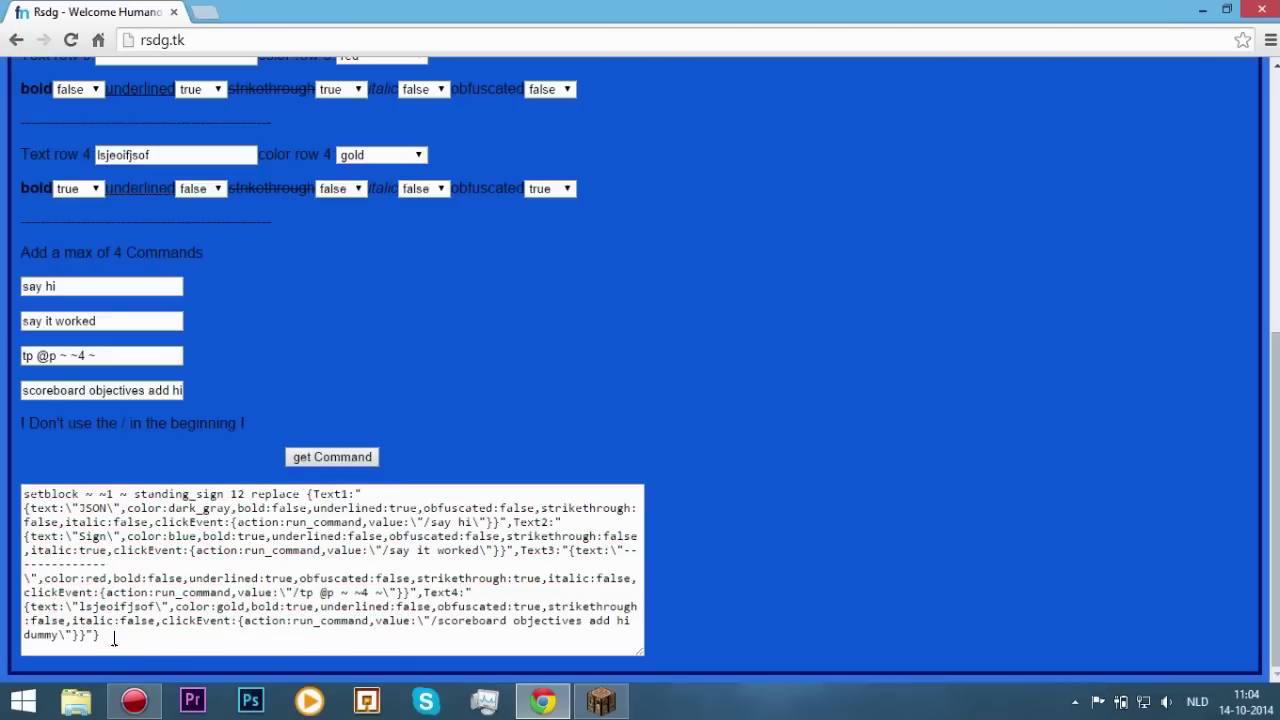
# Step: Change the setblock height offset from ~1 to ~4 and regenerate
pyautogui.moveTo(114, 638); pyautogui.dragTo(26, 492)
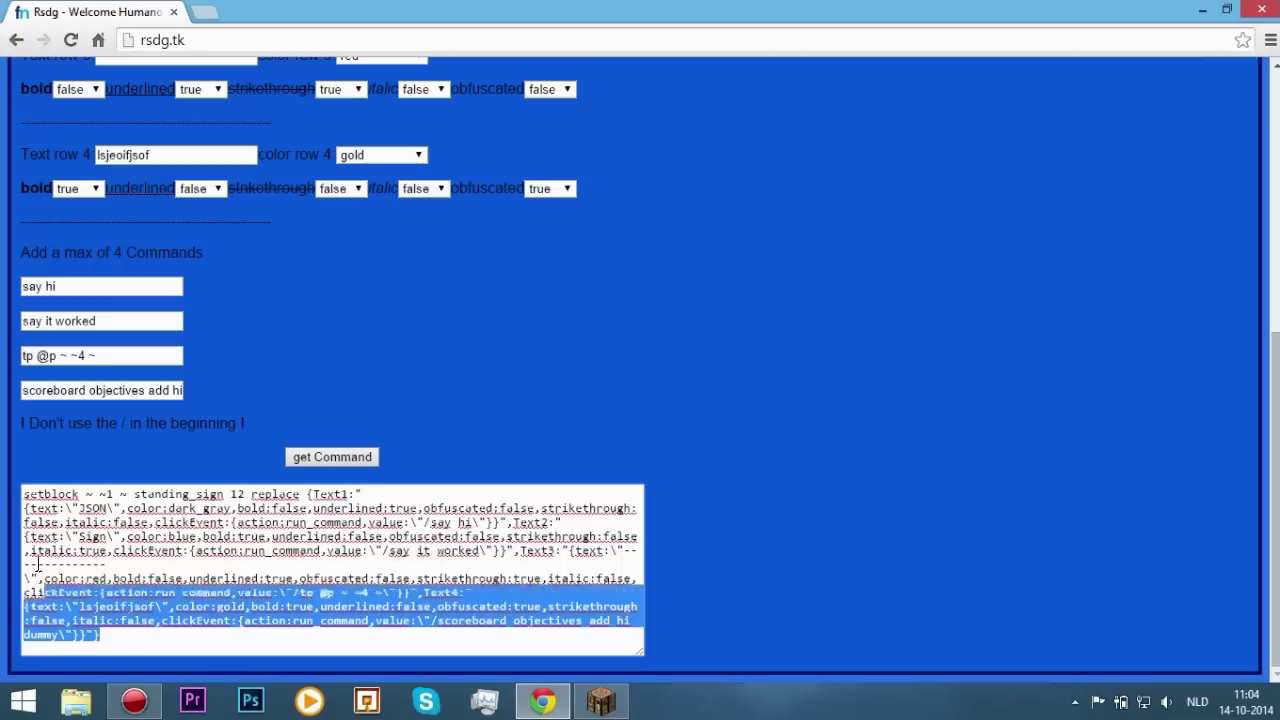
pyautogui.click(92, 514)
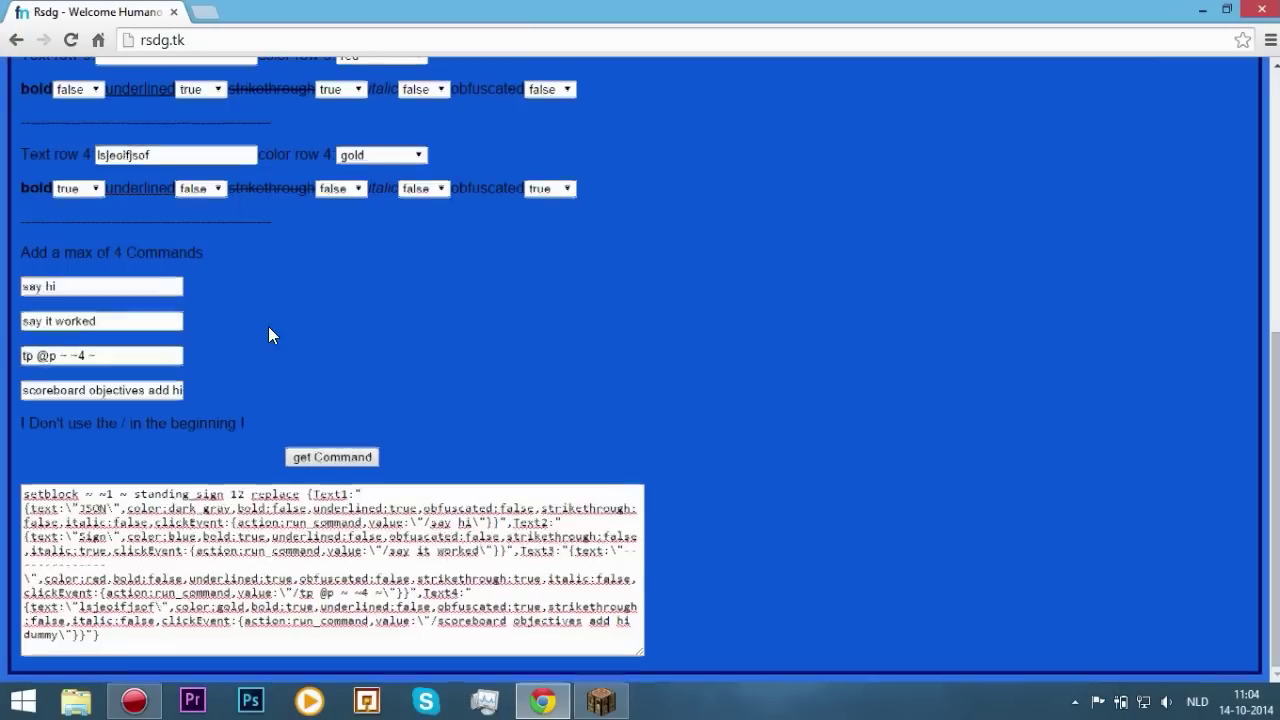
pyautogui.scroll(5, 268, 326)
pyautogui.scroll(-2, 270, 470)
pyautogui.scroll(-3, 260, 470)
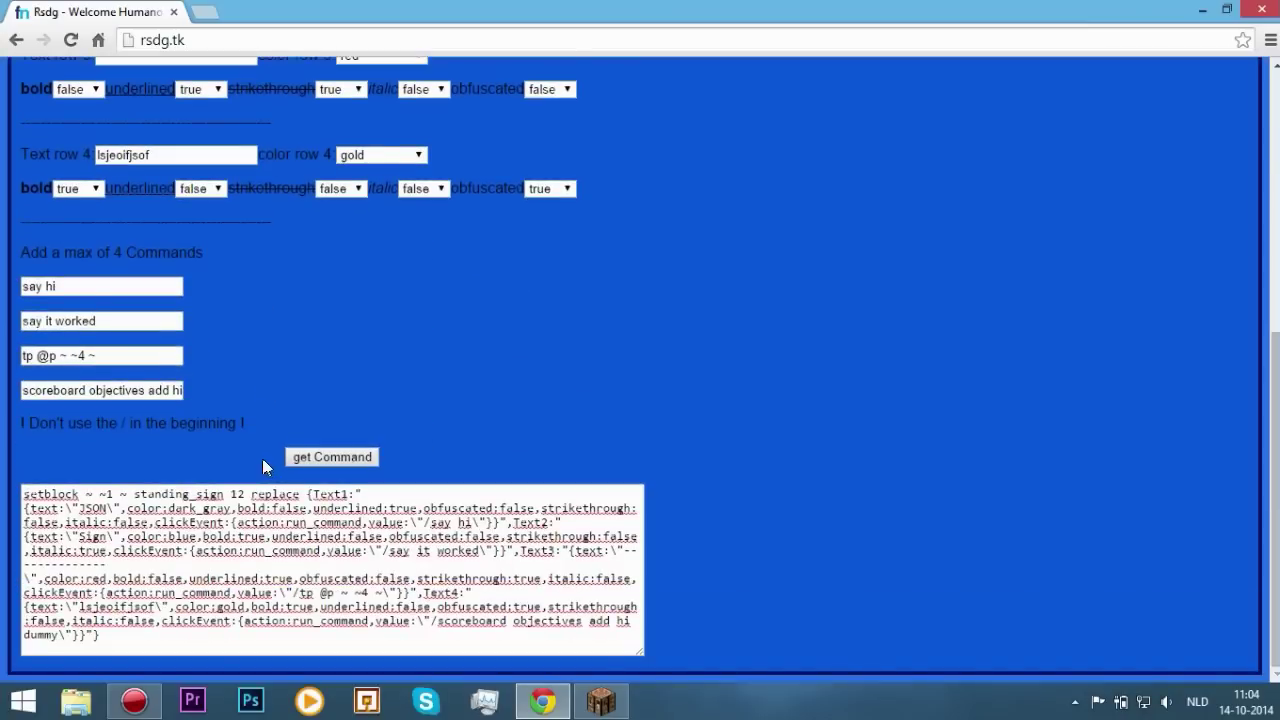
pyautogui.click(115, 492)
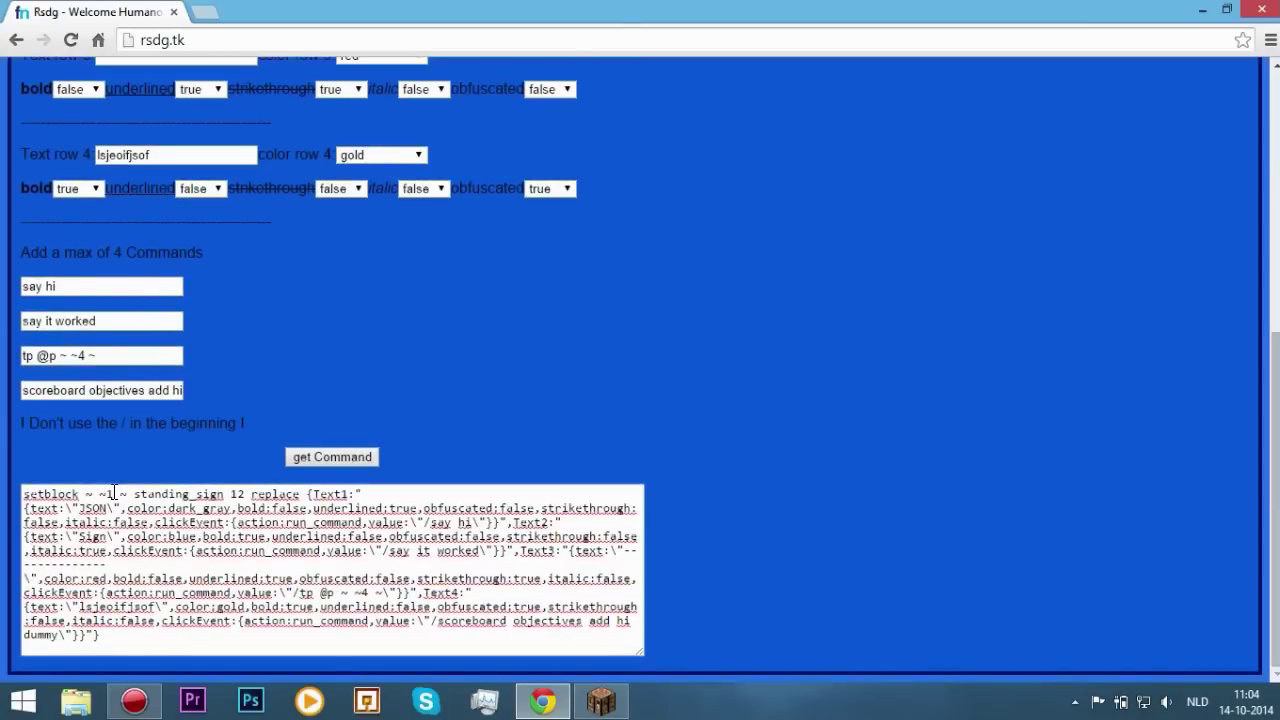
pyautogui.press('BackSpace')
pyautogui.write('4')
pyautogui.click(346, 459)
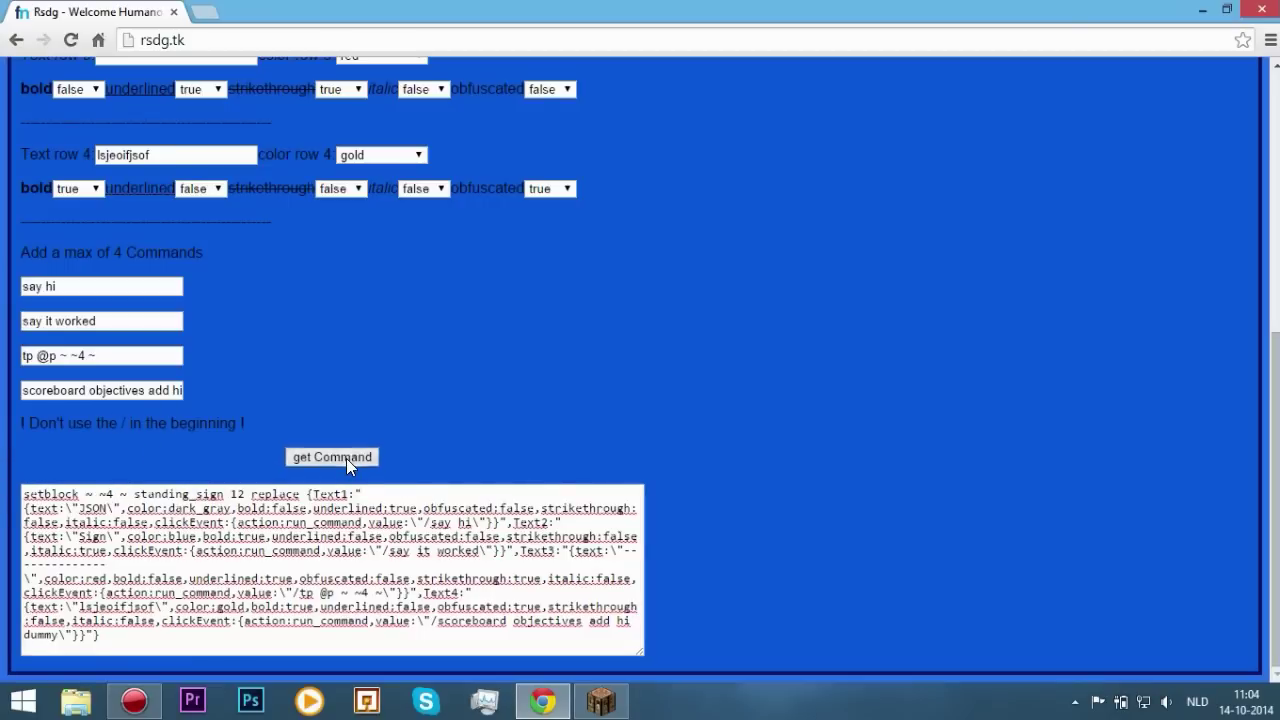
# Step: Shorten the first click command to just 'say' and regenerate the command
pyautogui.scroll(2, 230, 440)
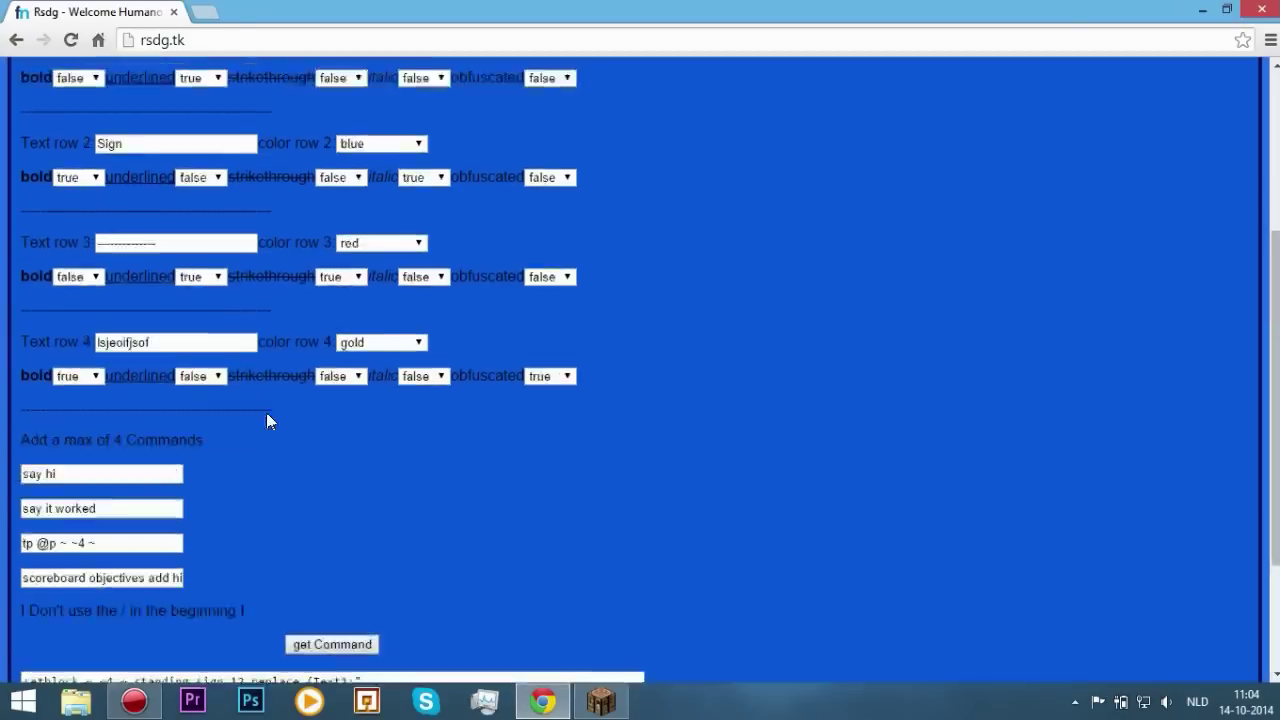
pyautogui.scroll(-2, 200, 380)
pyautogui.click(109, 291)
pyautogui.press('BackSpace')
pyautogui.press('BackSpace')
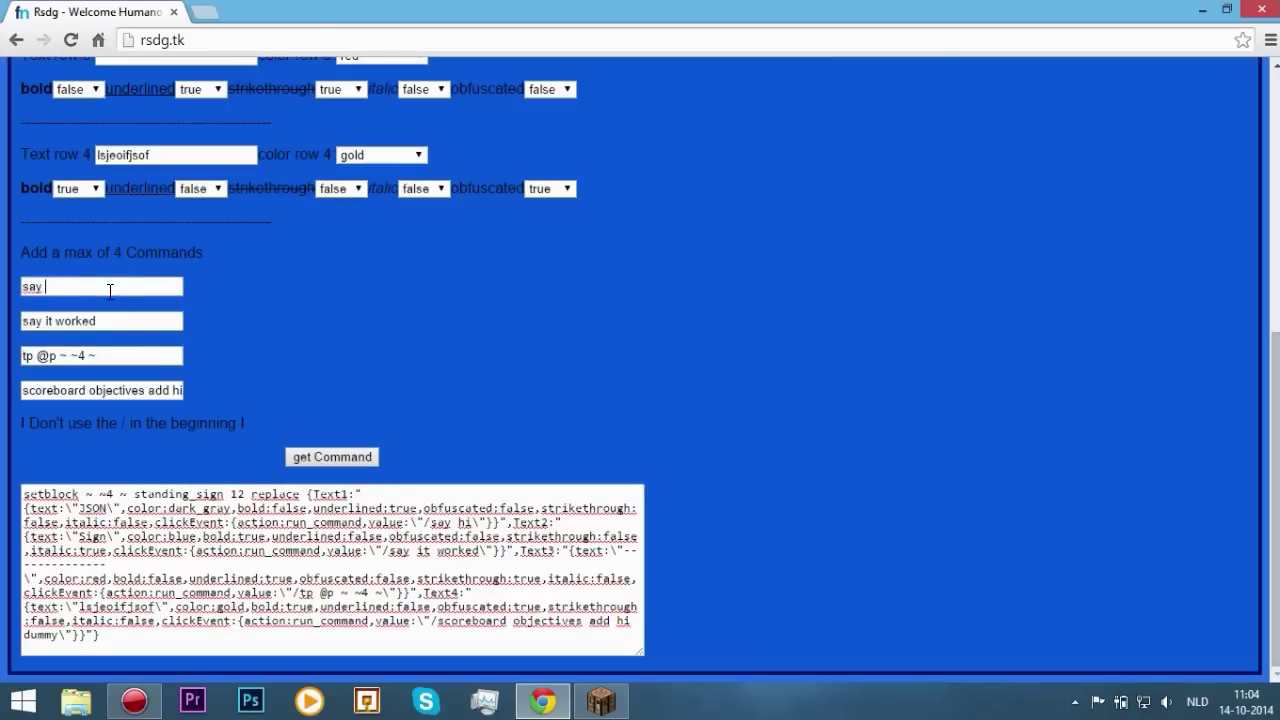
pyautogui.click(287, 458)
# Step: Replace the command block's command with the new setblock command
pyautogui.click(600, 700)
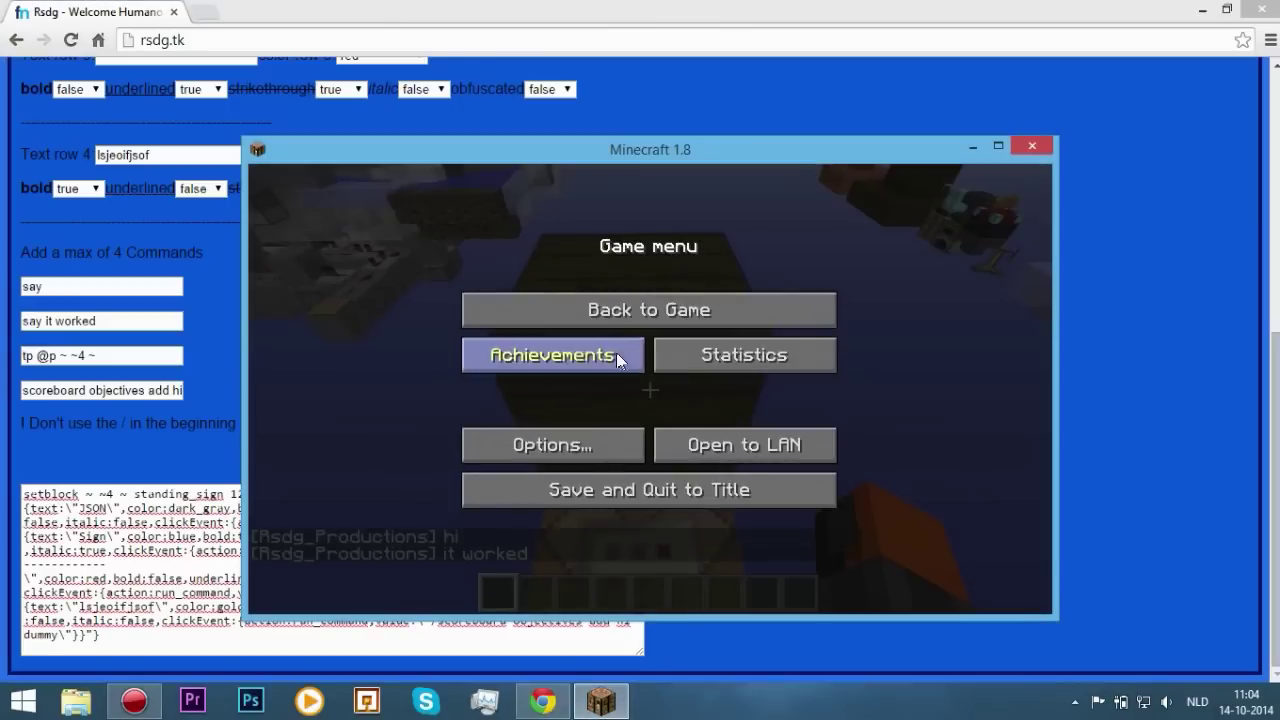
pyautogui.click(626, 312)
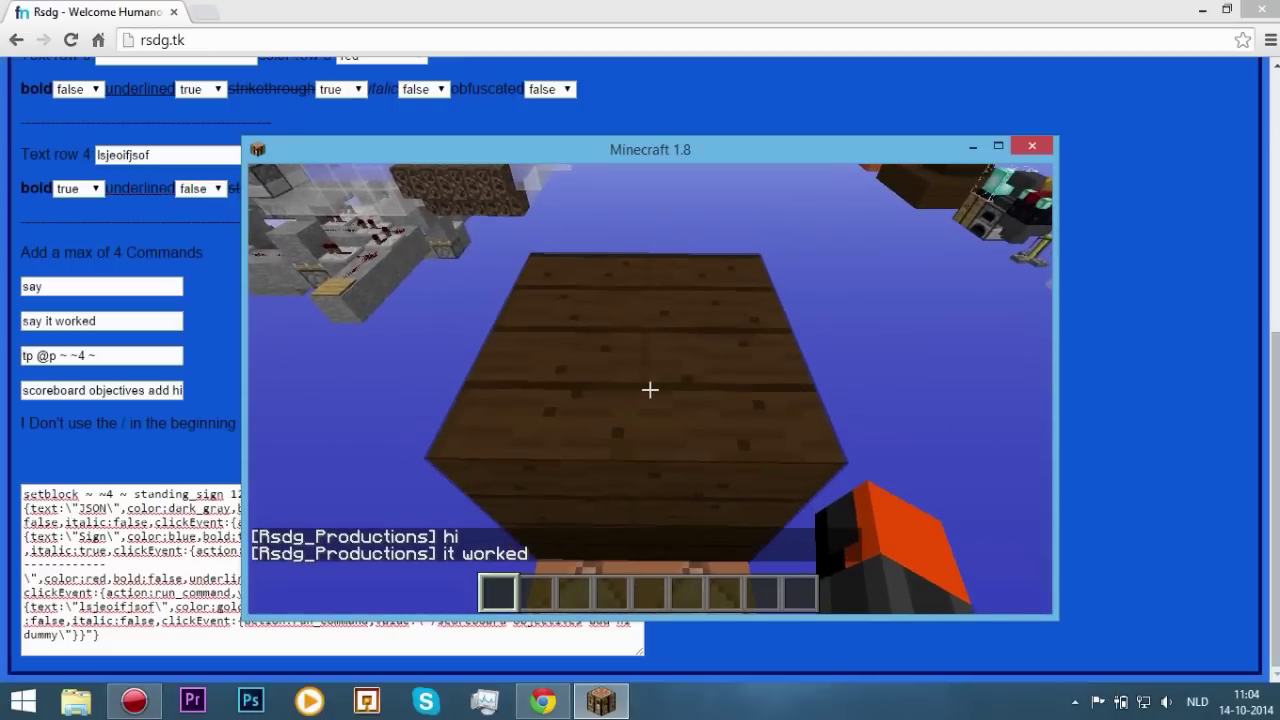
pyautogui.rightClick(650, 389)
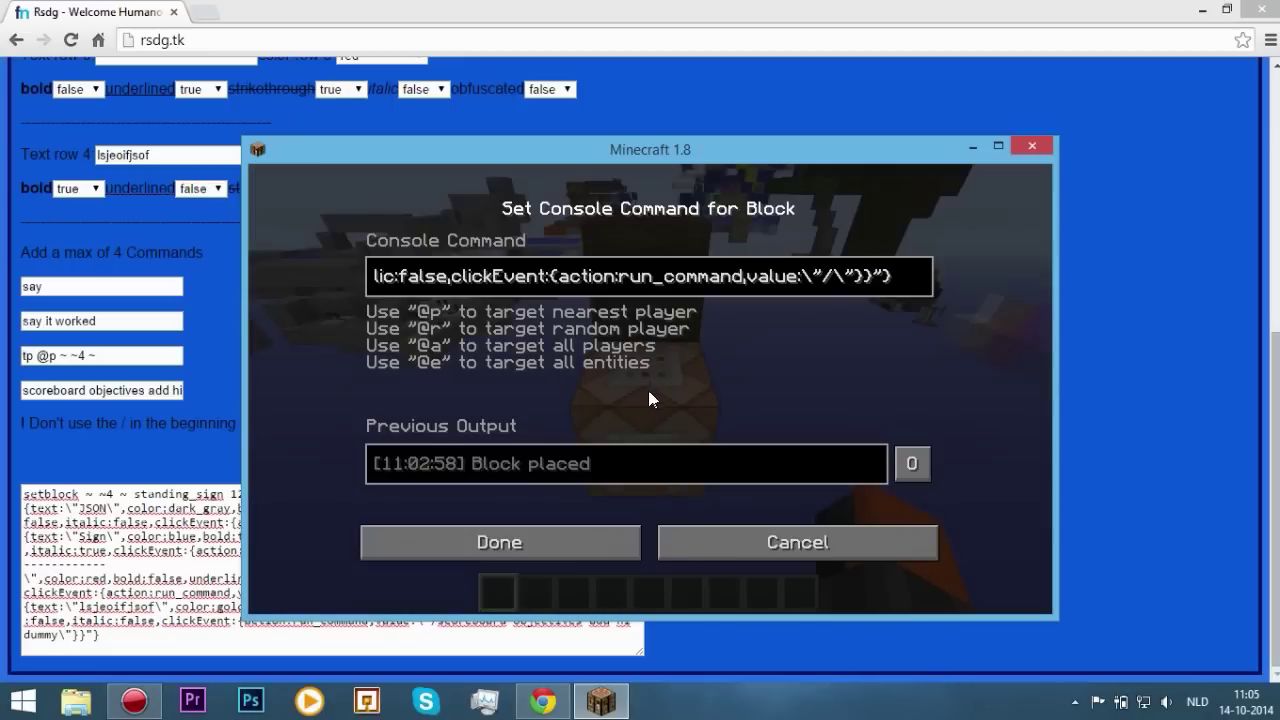
pyautogui.hotkey('ctrl', 'a')
pyautogui.hotkey('ctrl', 'v')
pyautogui.click(600, 540)
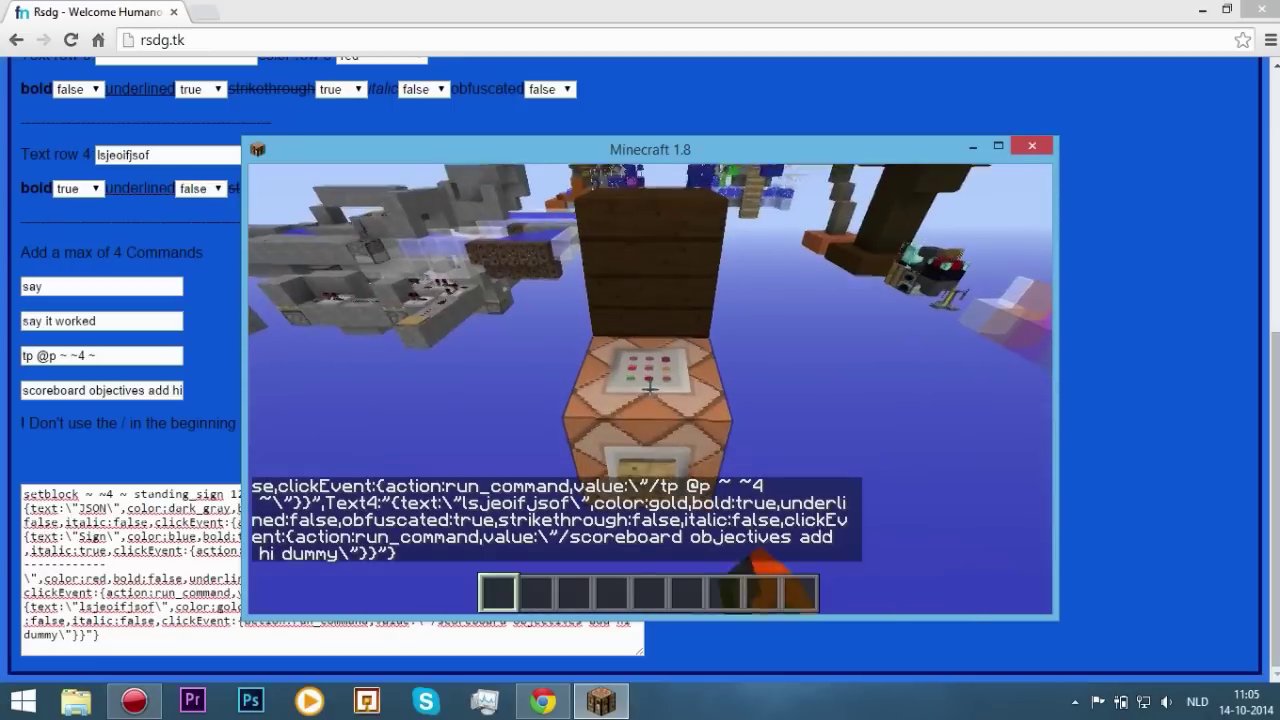
# Step: Activate the command block to place the sign and approach it
pyautogui.rightClick(650, 389)
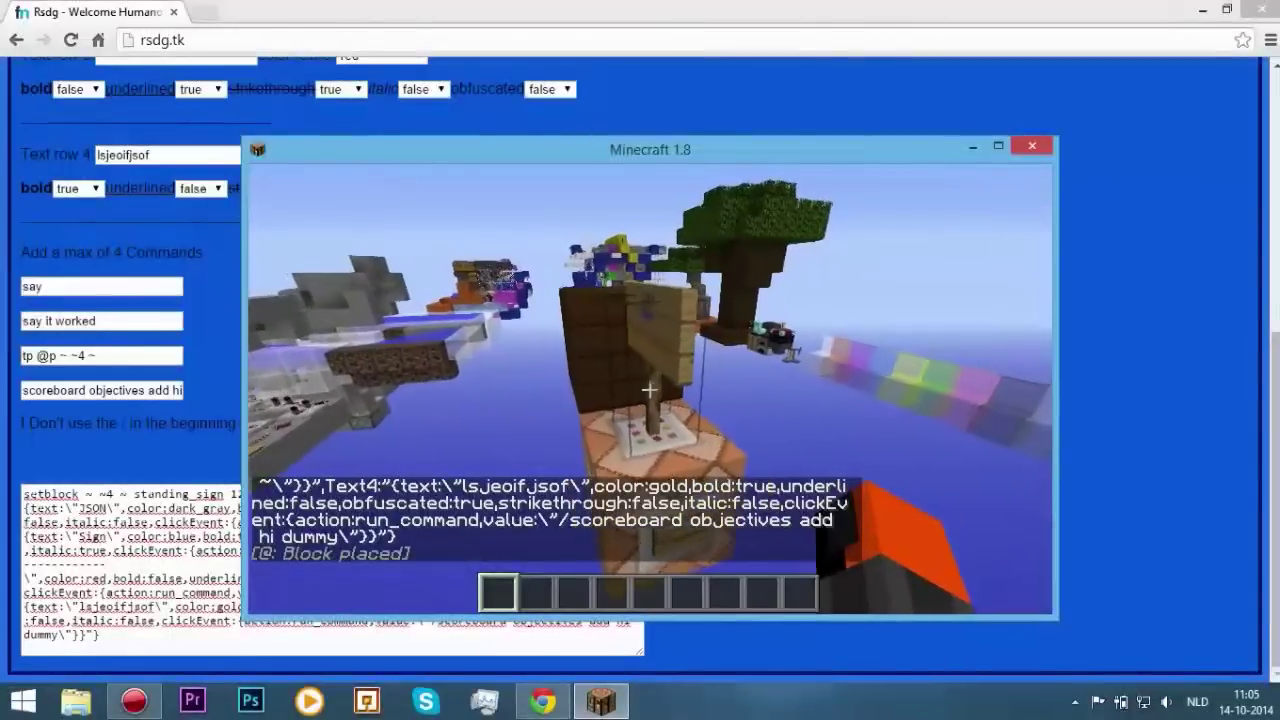
pyautogui.press('w')
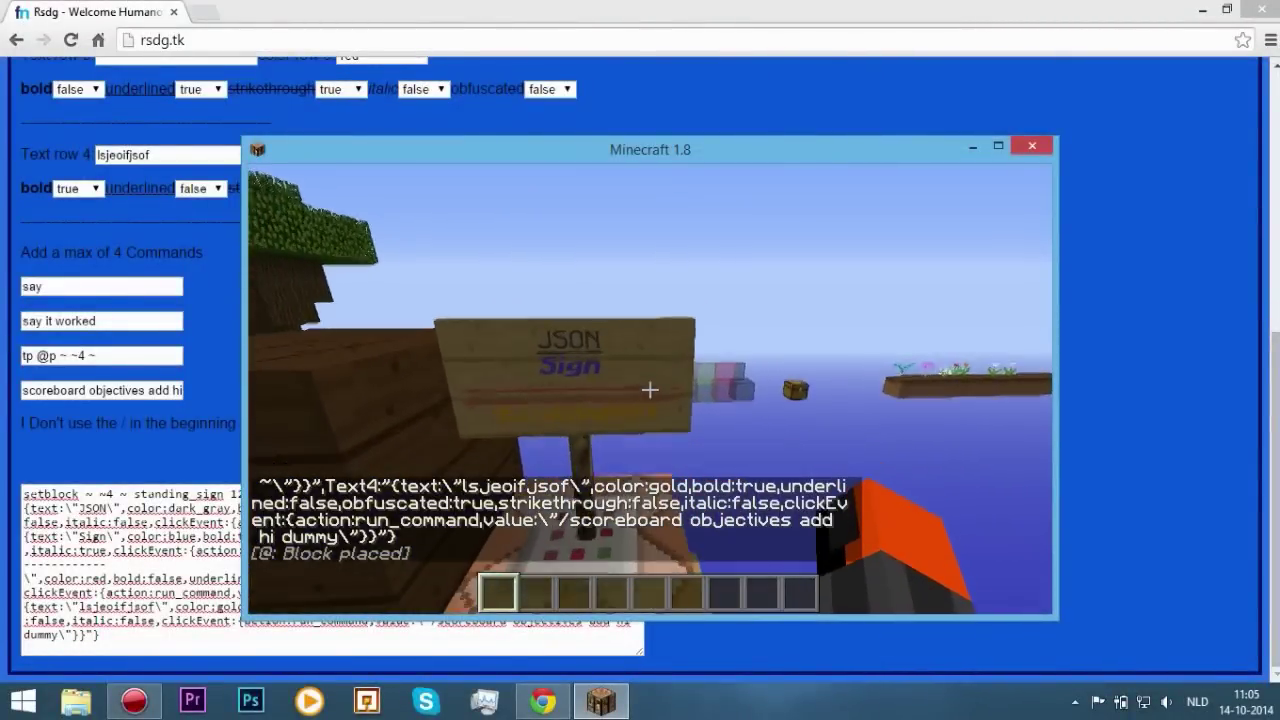
pyautogui.press('w')
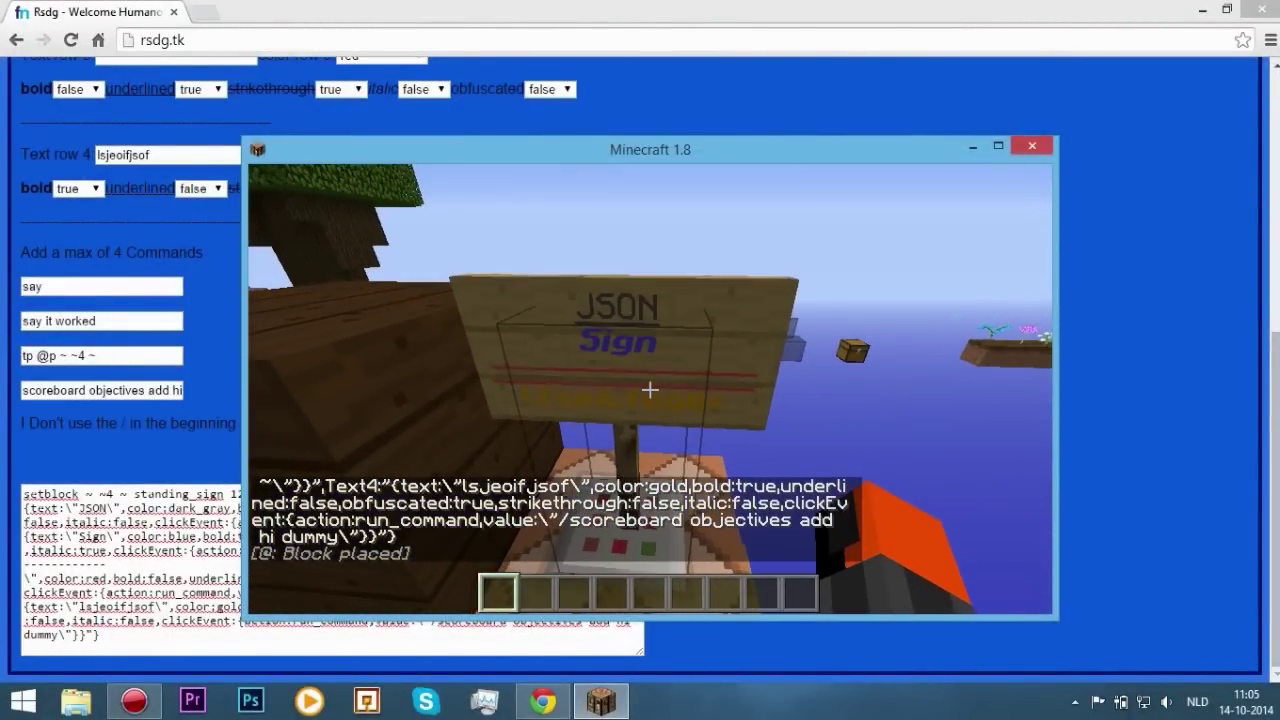
pyautogui.press('s')
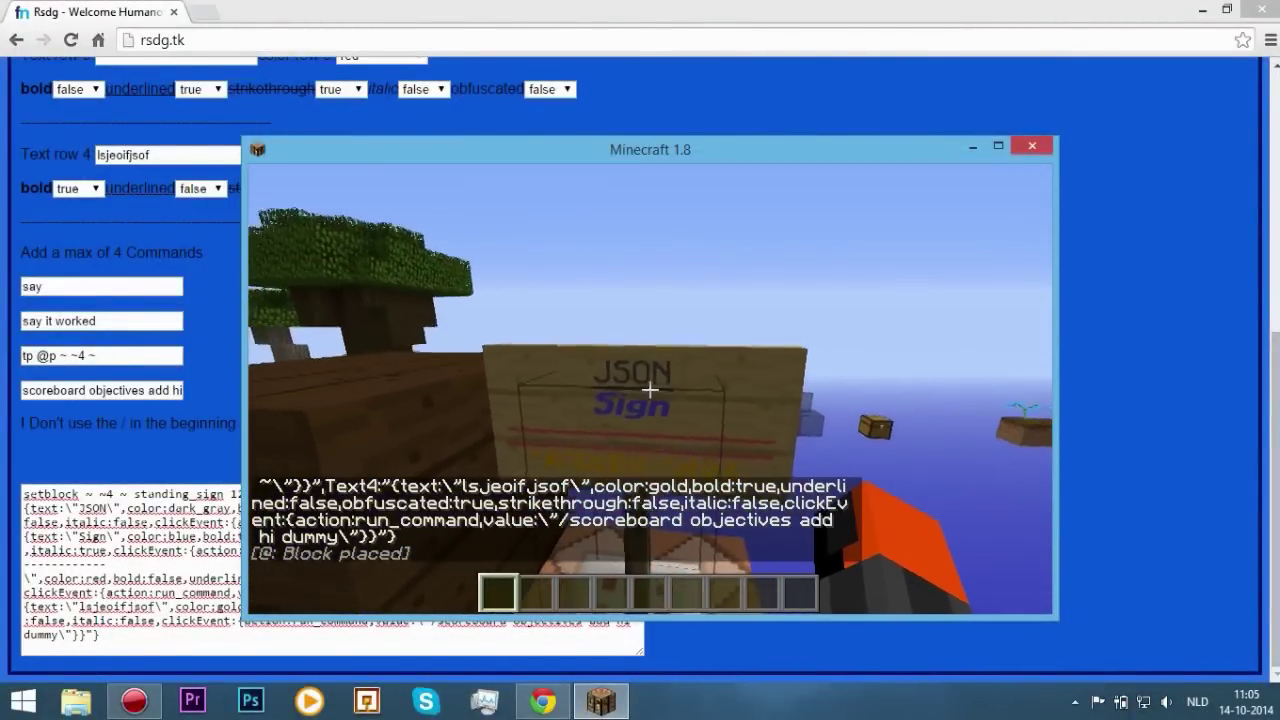
pyautogui.press('space')
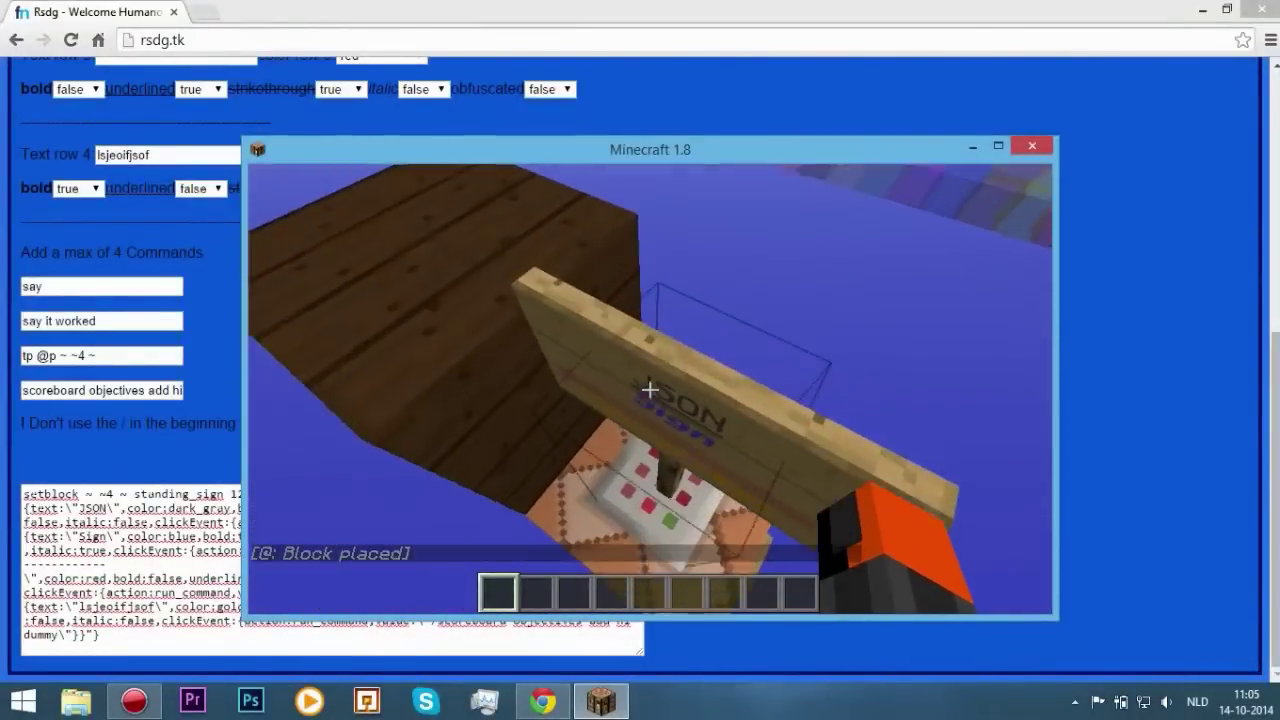
# Step: Click the sign, then run /scoreboard objectives list to confirm the 'hi' objective exists
pyautogui.rightClick(650, 389)
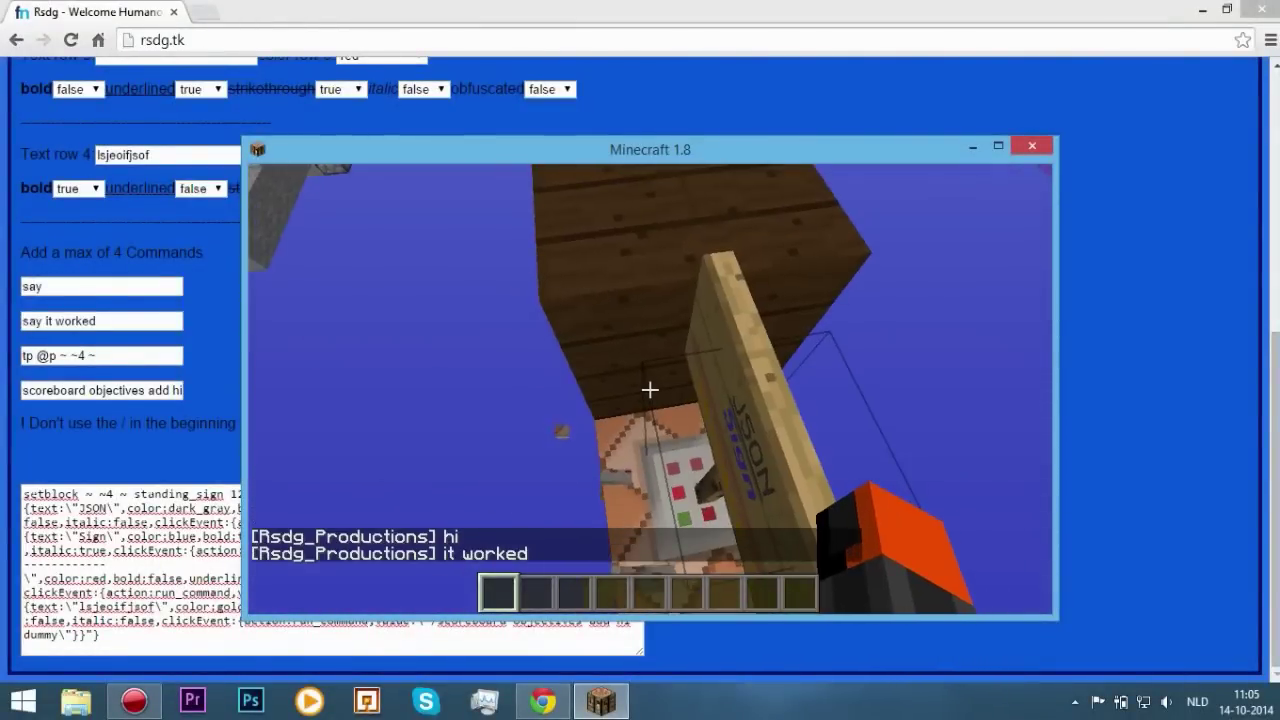
pyautogui.press('space')
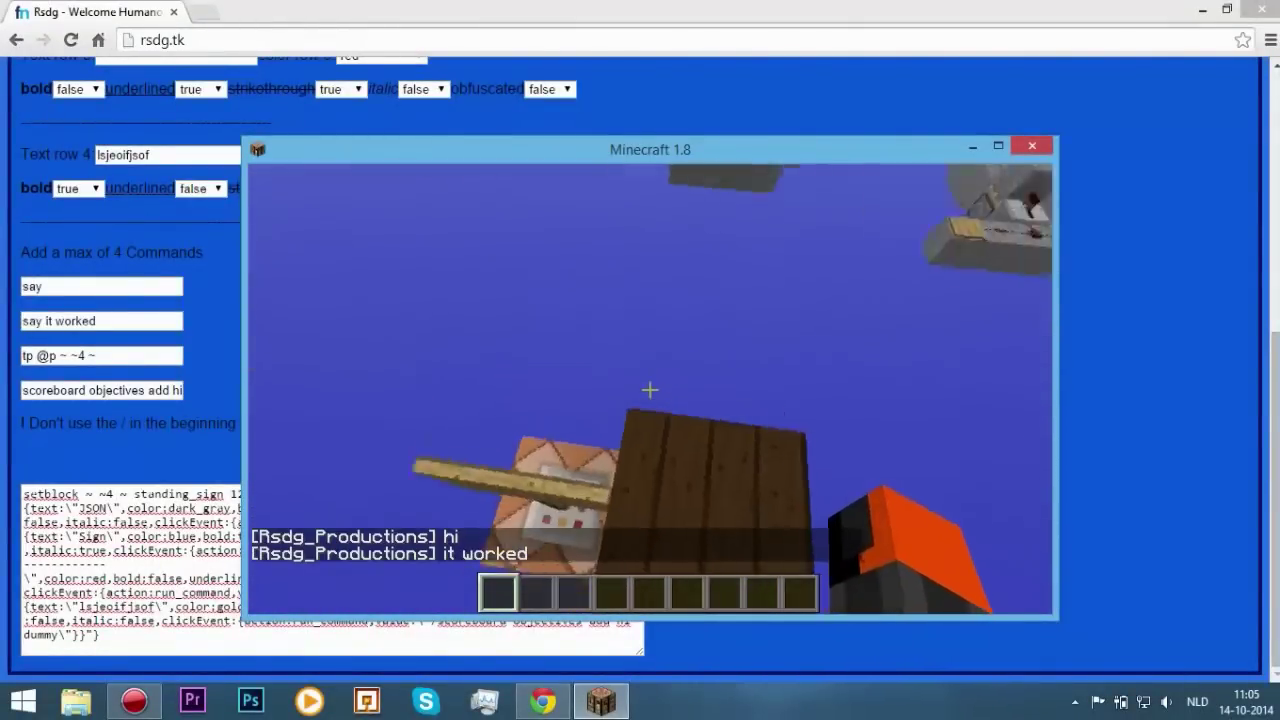
pyautogui.write('/s')
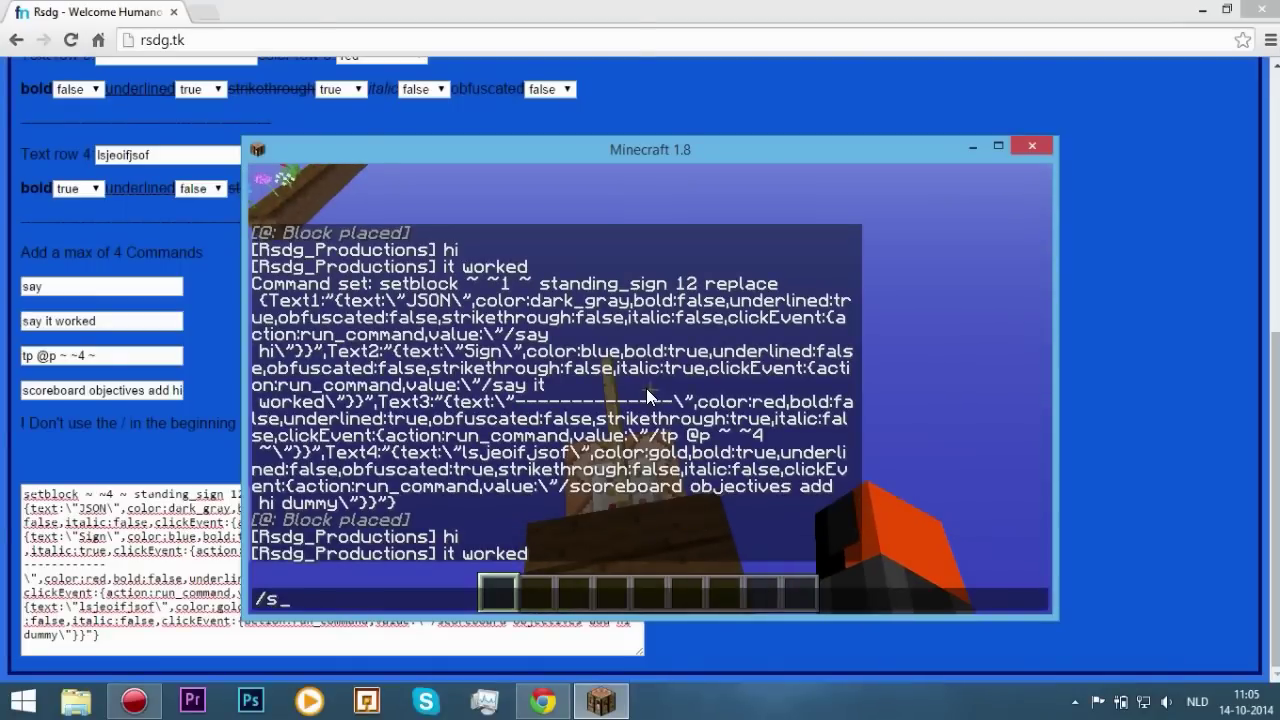
pyautogui.write('coreboard objectives add')
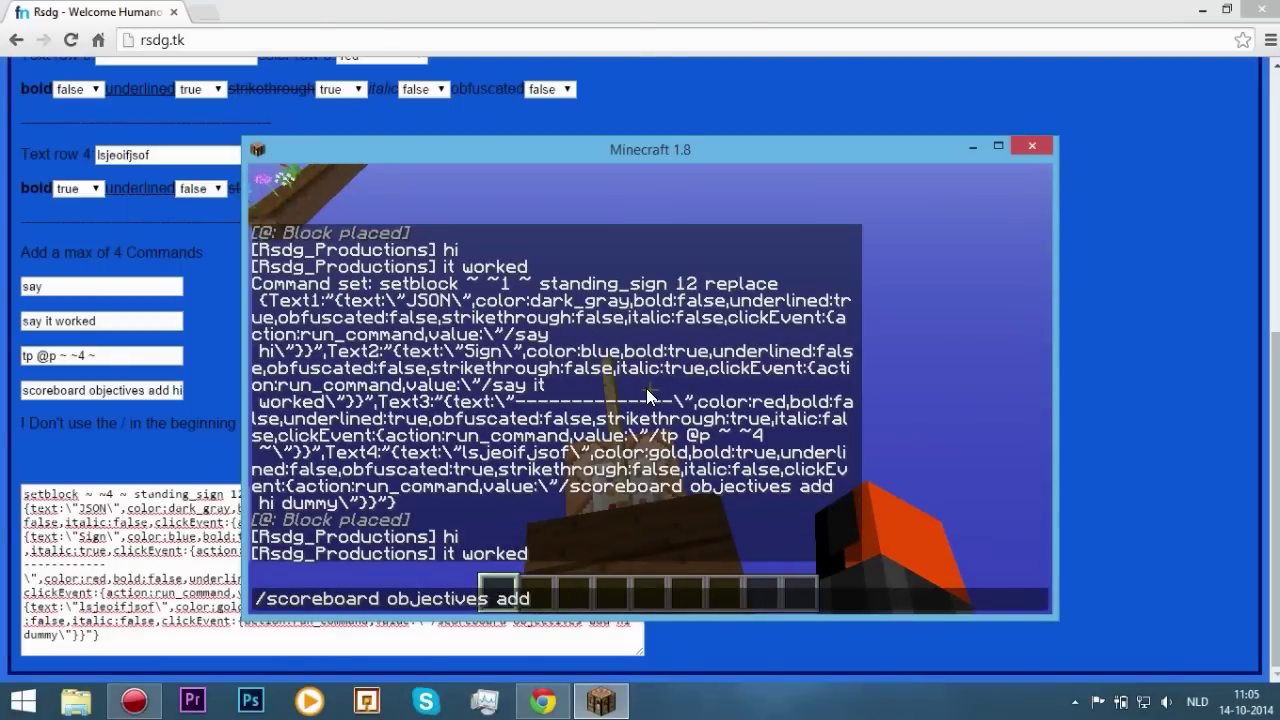
pyautogui.press('BackSpace')
pyautogui.press('BackSpace')
pyautogui.write('list')
pyautogui.press('Return')
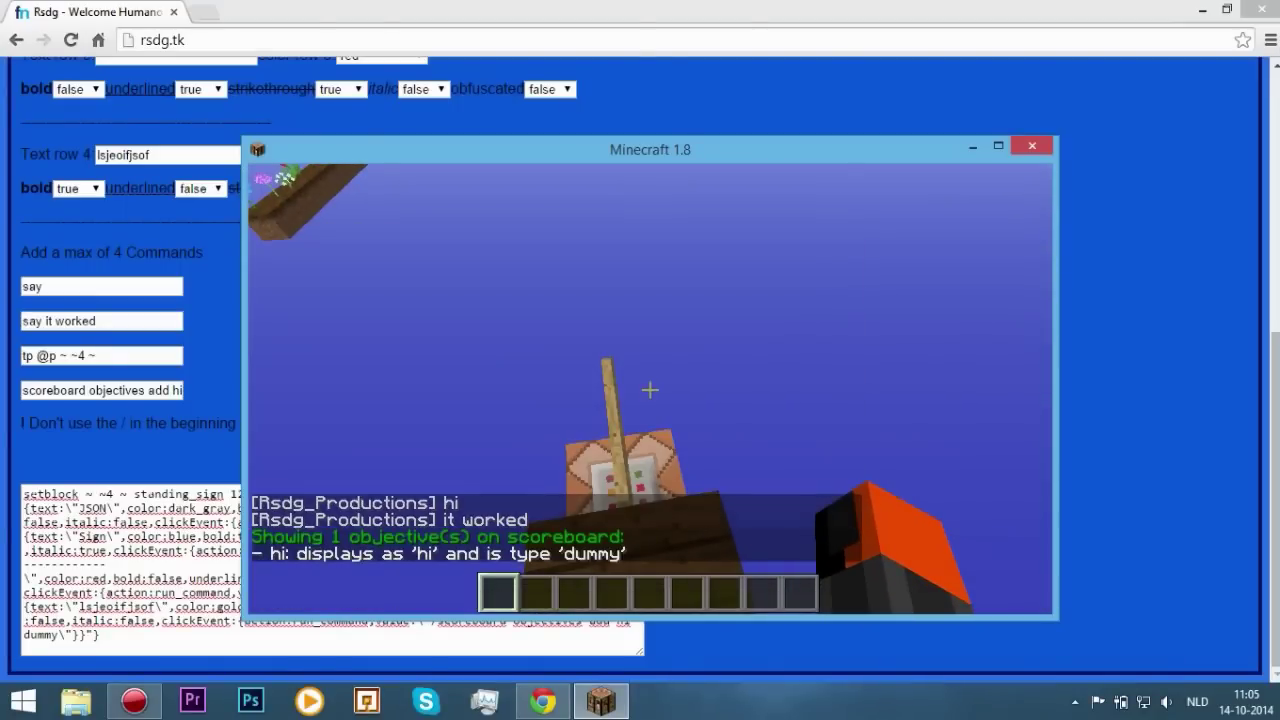
pyautogui.press('t')
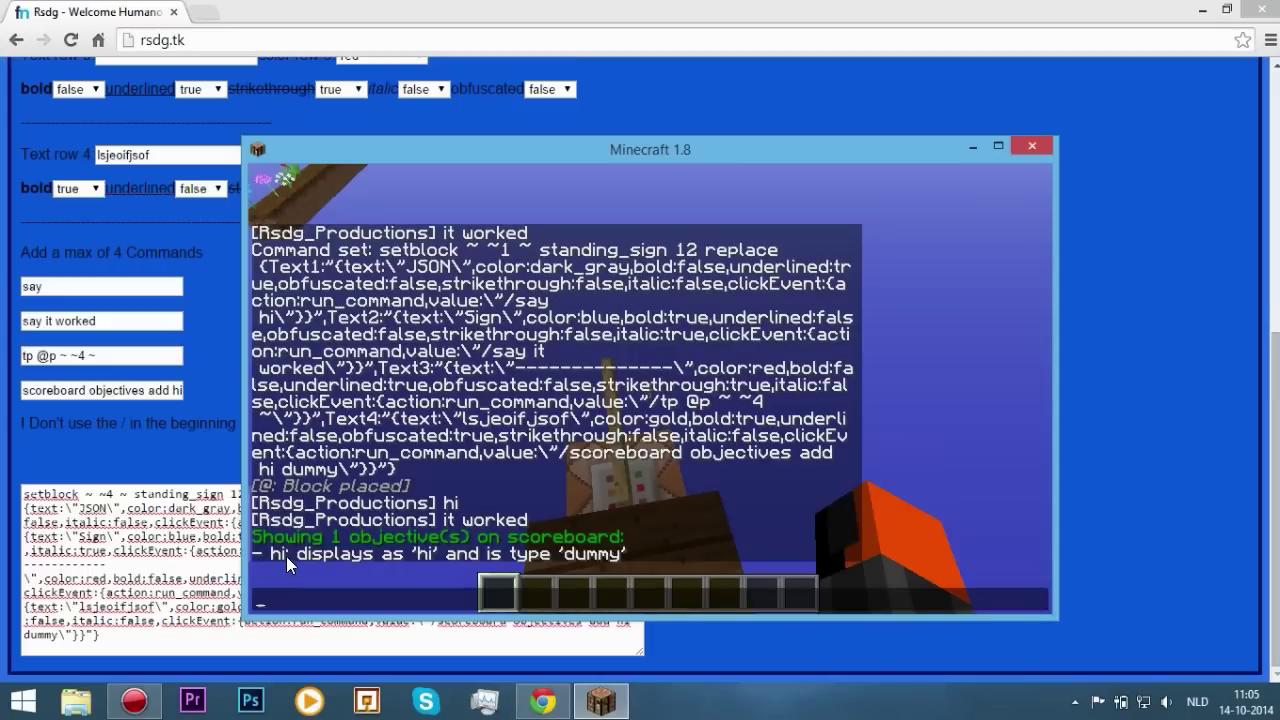
pyautogui.press('Escape')
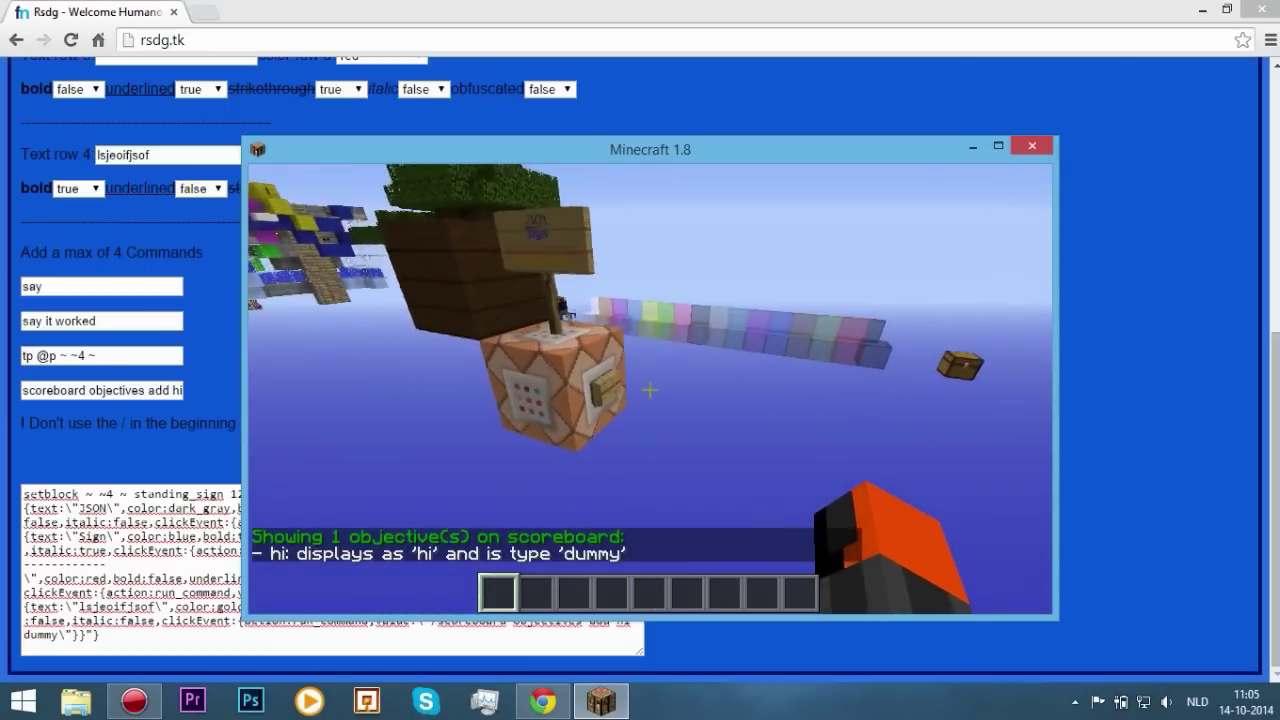
pyautogui.press('w')
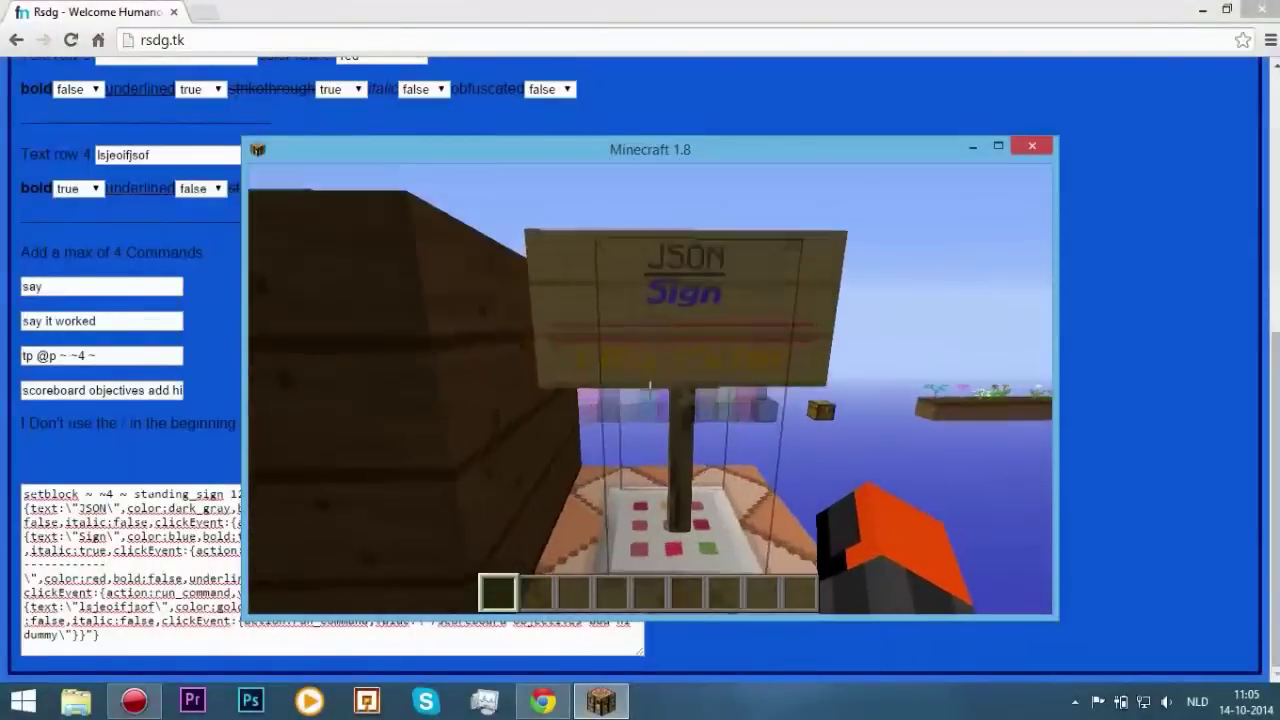
pyautogui.press('s')
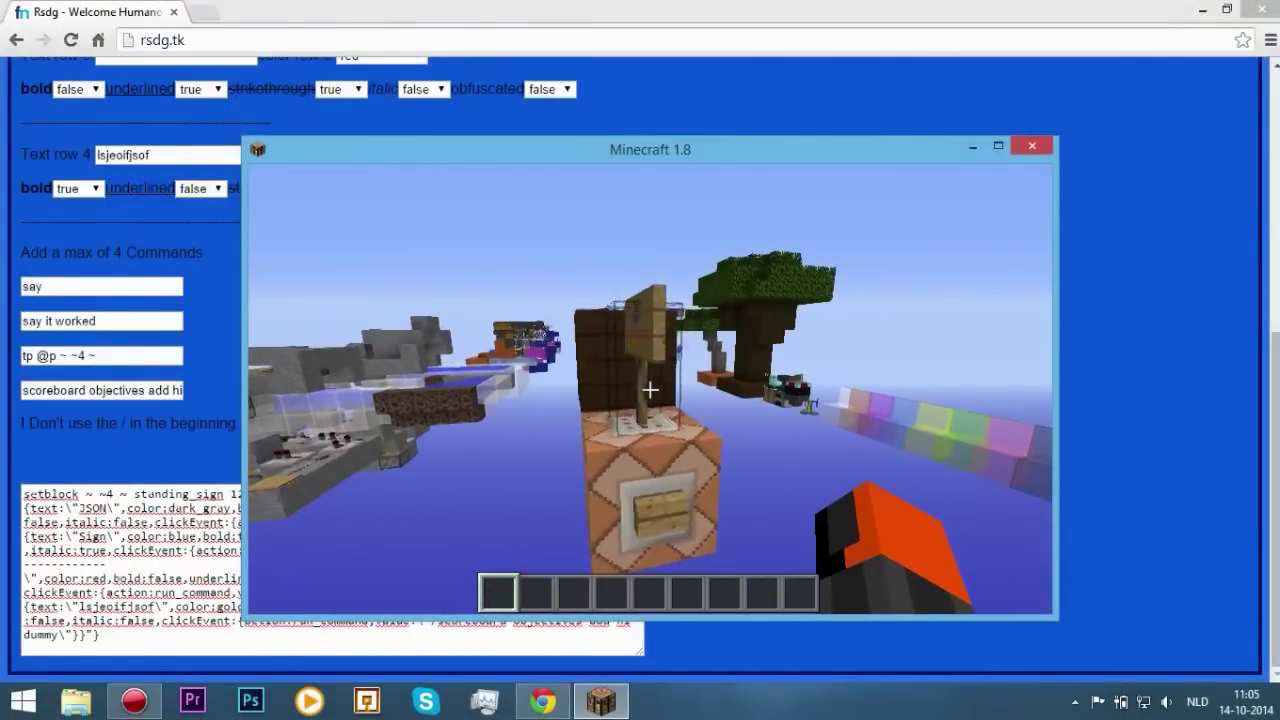